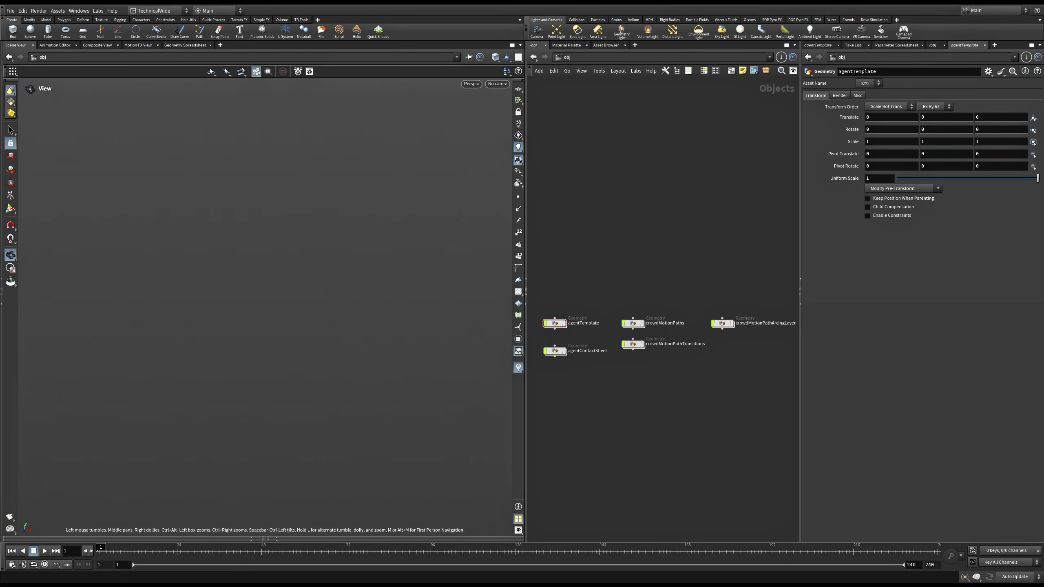
Step: Duplicate the crowdMotionPathArcingLayer geometry node, place the copy just below the original and save the scene
{"action": "left_click_drag", "start_coordinate": [642, 423], "coordinate": [674, 401]}
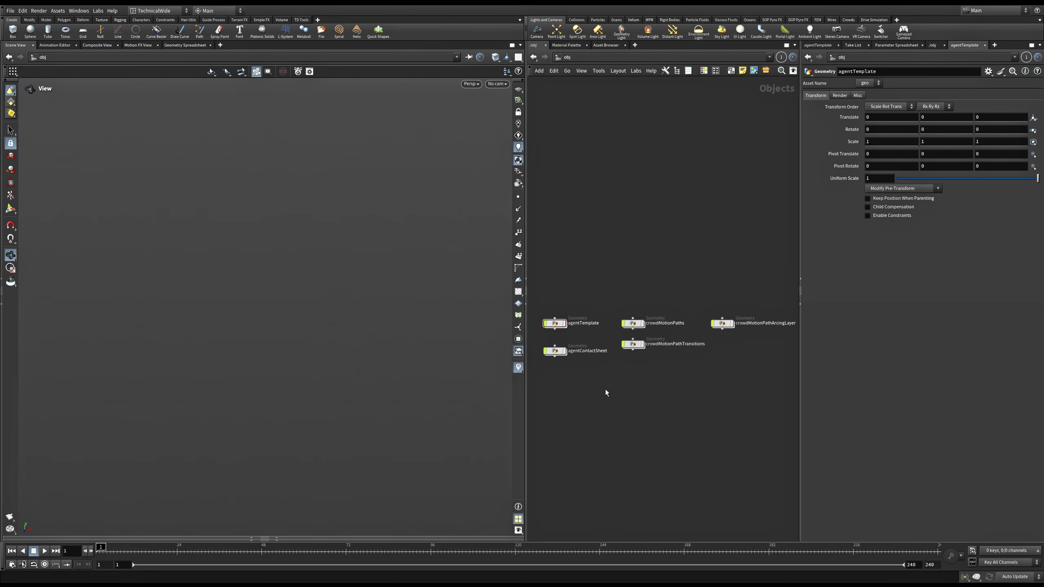
{"action": "left_click_drag", "start_coordinate": [717, 402], "coordinate": [723, 283]}
{"action": "scroll", "coordinate": [747, 340], "scroll_direction": "up", "scroll_amount": 2}
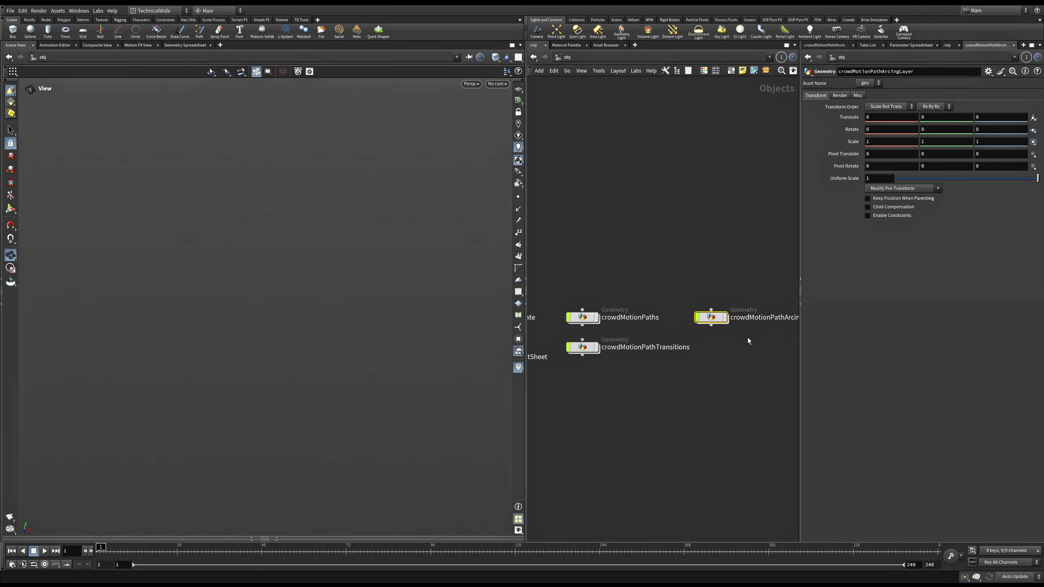
{"action": "middle_click_drag", "start_coordinate": [747, 338], "coordinate": [662, 347]}
{"action": "scroll", "coordinate": [617, 328], "scroll_direction": "up", "scroll_amount": 2}
{"action": "mouse_move", "coordinate": [625, 327]}
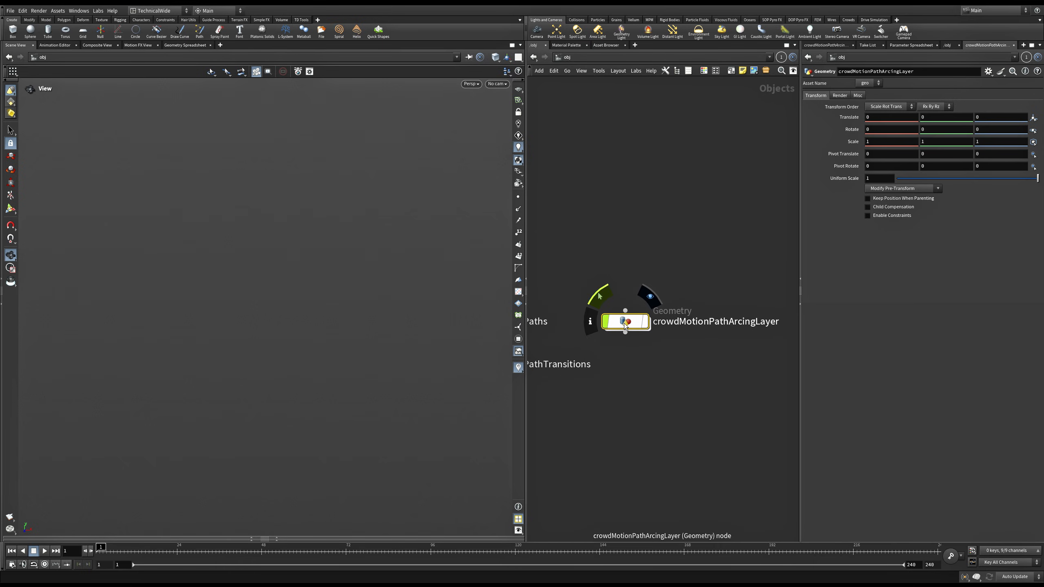
{"action": "left_click_drag", "start_coordinate": [625, 327], "coordinate": [625, 377], "text": "alt"}
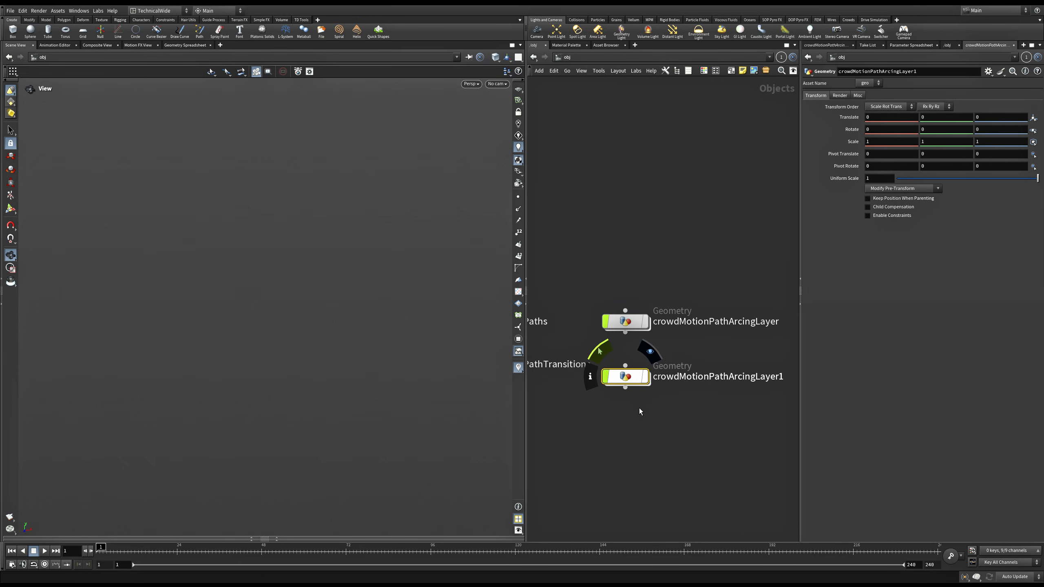
{"action": "key", "text": "ctrl+s"}
Step: Rename the duplicated geometry node as agentRelationshipsWithCrowdMotionPaths
{"action": "double_click", "coordinate": [689, 372]}
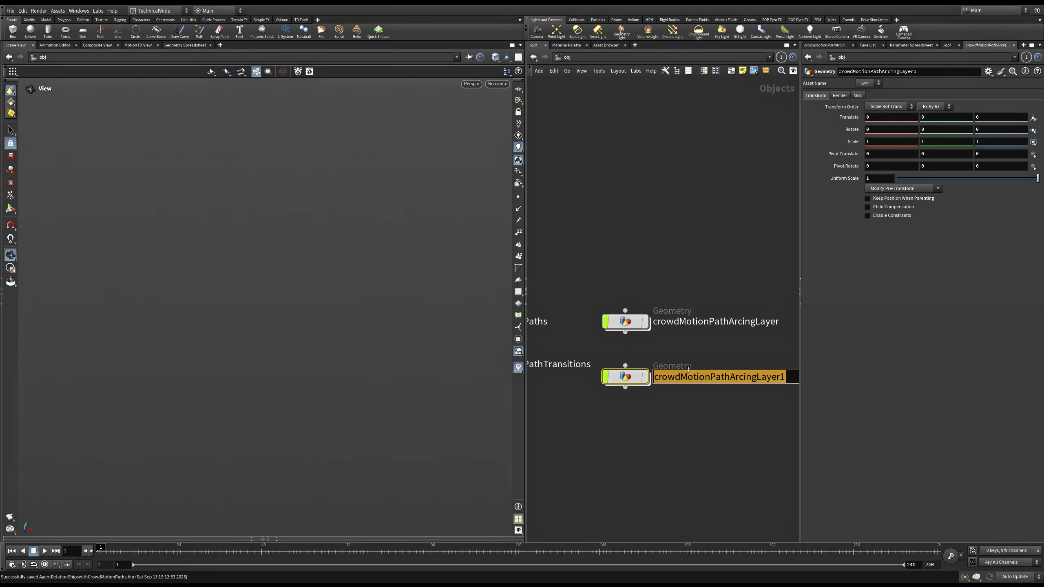
{"action": "type", "text": "agentRel"}
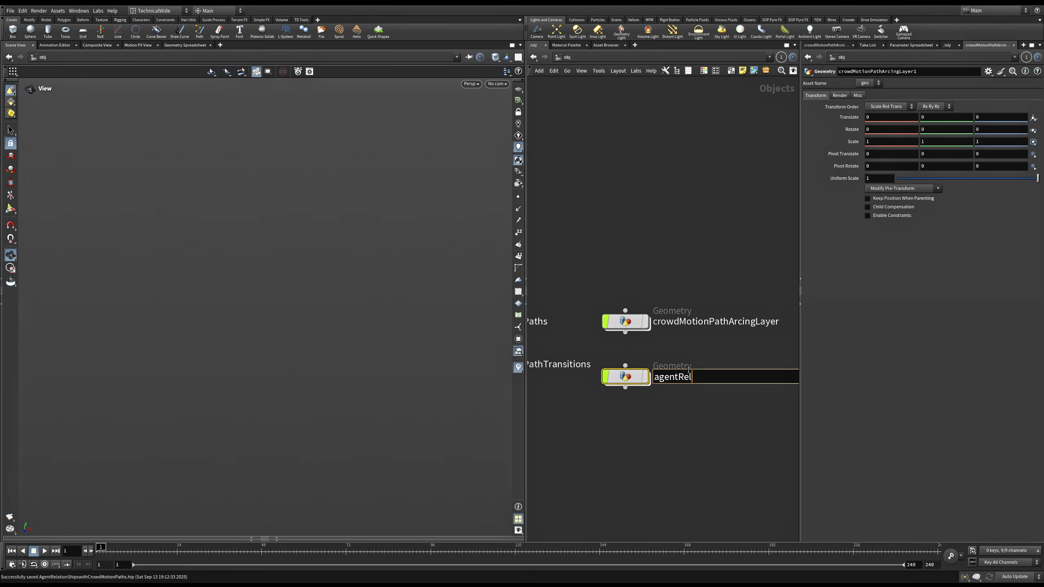
{"action": "type", "text": "ationshipsWithCrowdMot"}
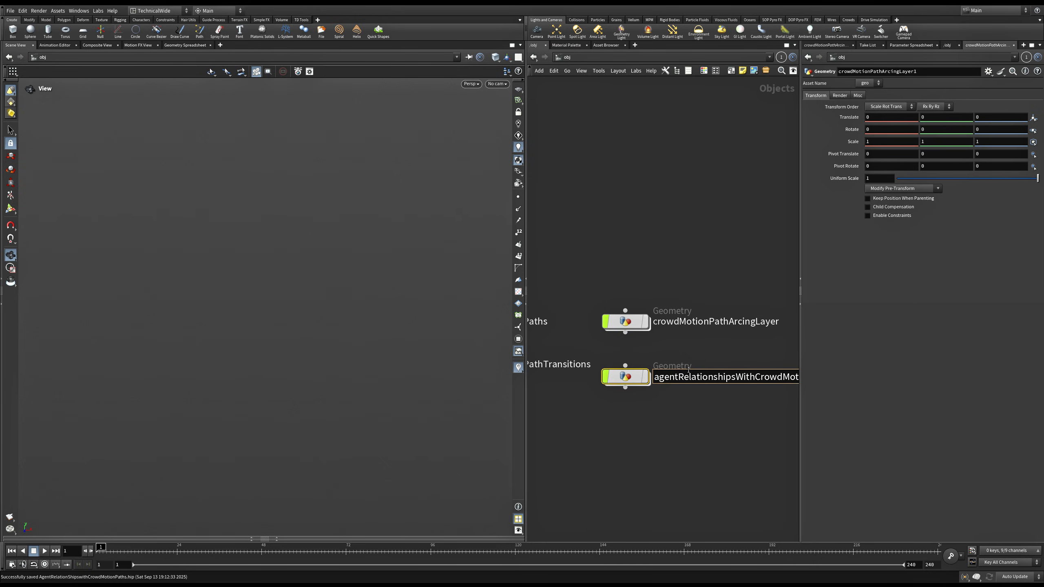
{"action": "type", "text": "gionPaths"}
{"action": "left_click", "coordinate": [772, 392]}
{"action": "key", "text": "BackSpace"}
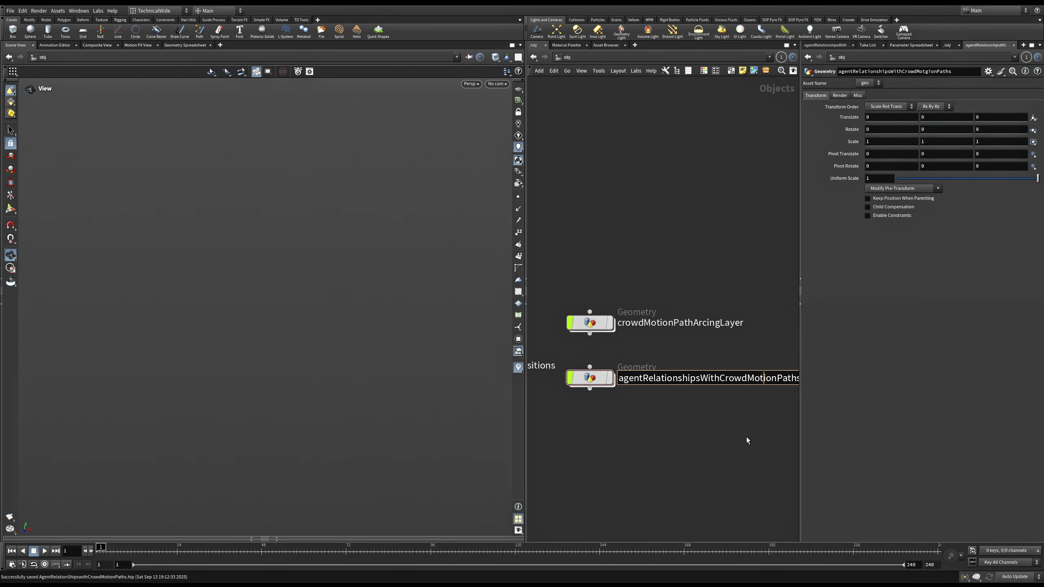
{"action": "key", "text": "Return"}
Step: Go inside the agentTemplate geometry node and open its castleGuard_001 subnetwork
{"action": "left_click_drag", "start_coordinate": [643, 434], "coordinate": [594, 369]}
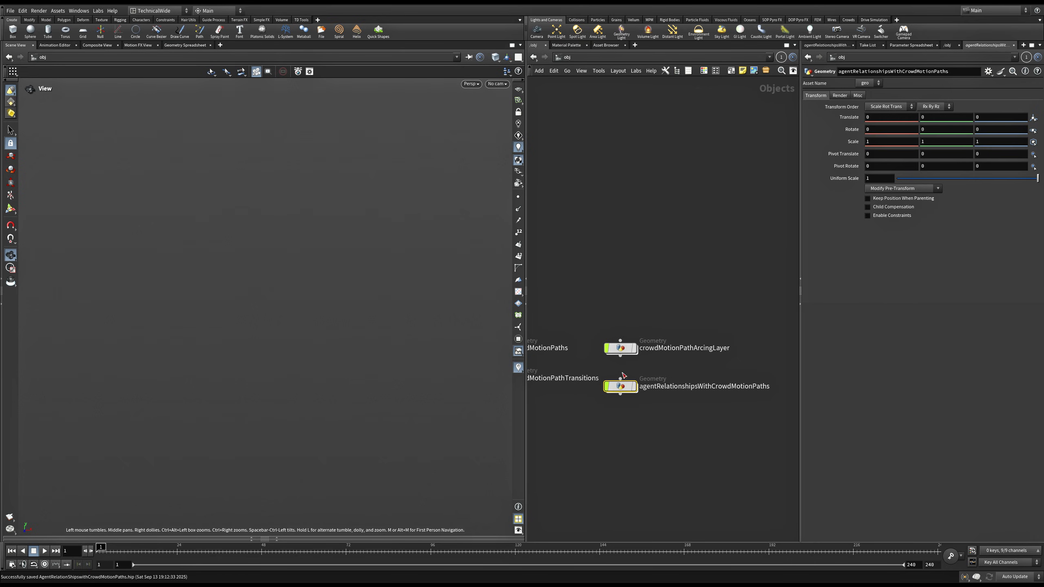
{"action": "scroll", "coordinate": [623, 376], "scroll_direction": "down", "scroll_amount": 1}
{"action": "middle_click_drag", "start_coordinate": [629, 407], "coordinate": [738, 417]}
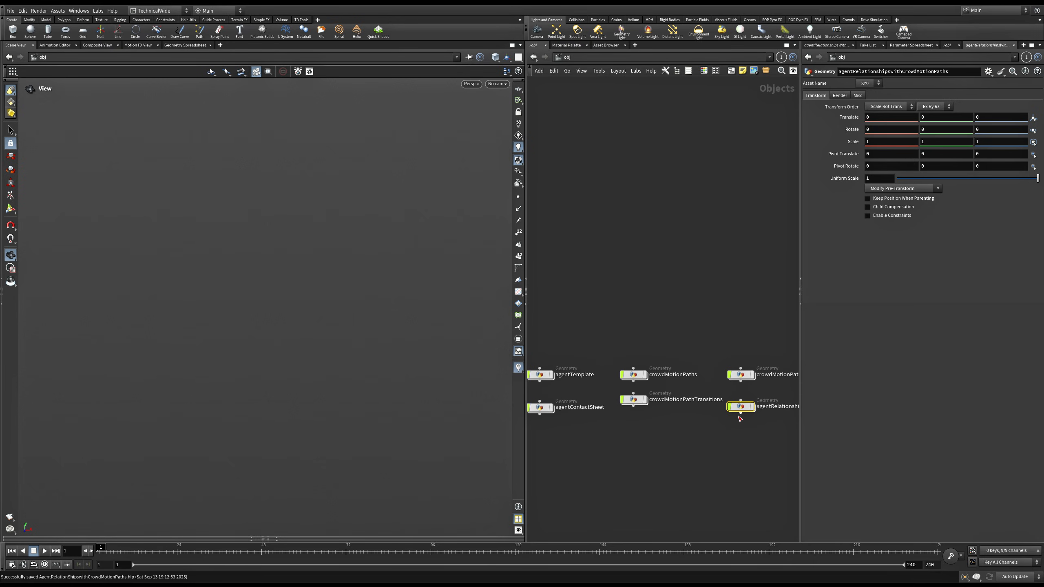
{"action": "left_click_drag", "start_coordinate": [612, 445], "coordinate": [697, 422]}
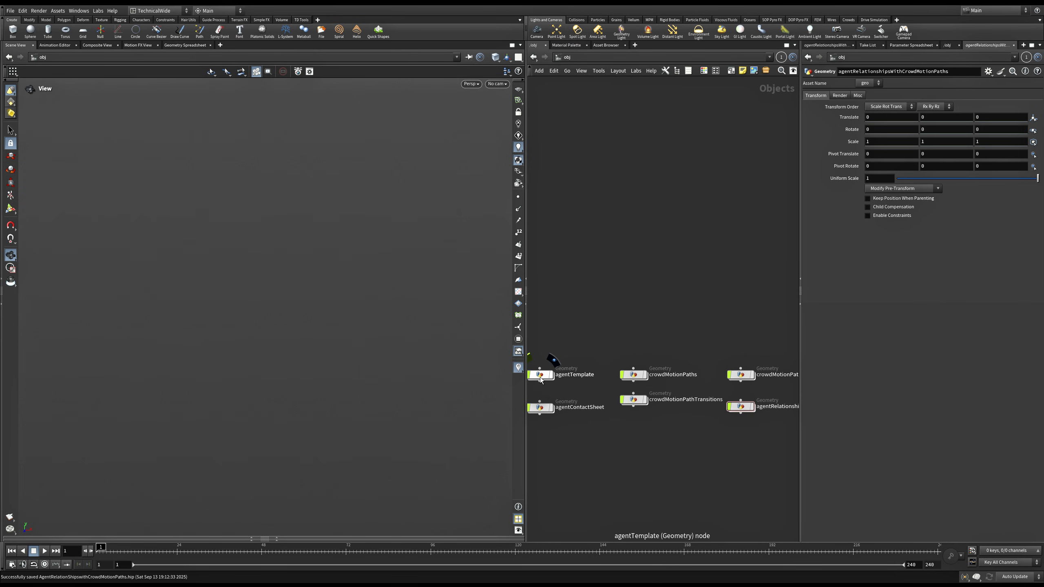
{"action": "double_click", "coordinate": [540, 377]}
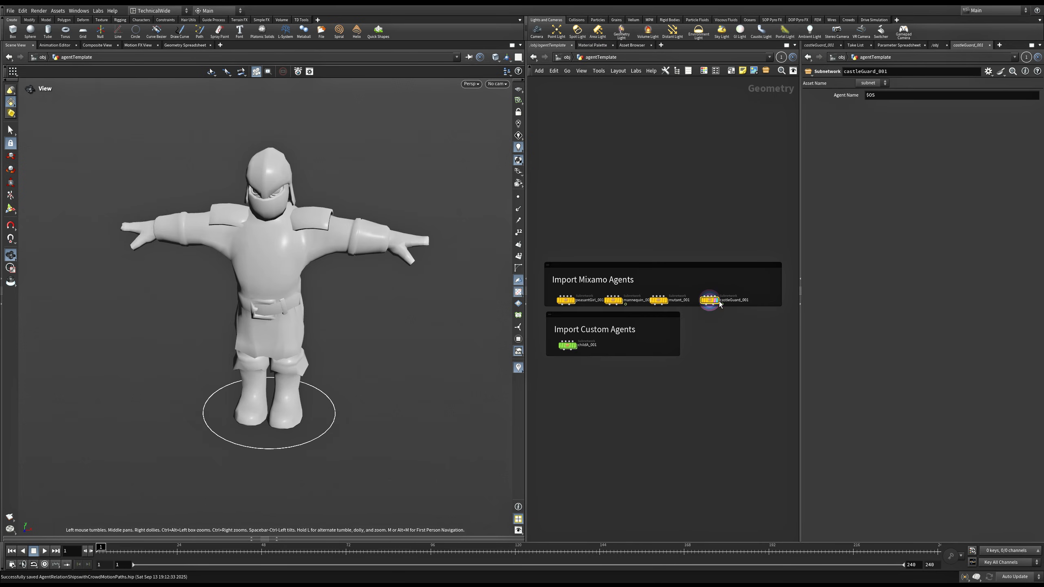
{"action": "double_click", "coordinate": [711, 301]}
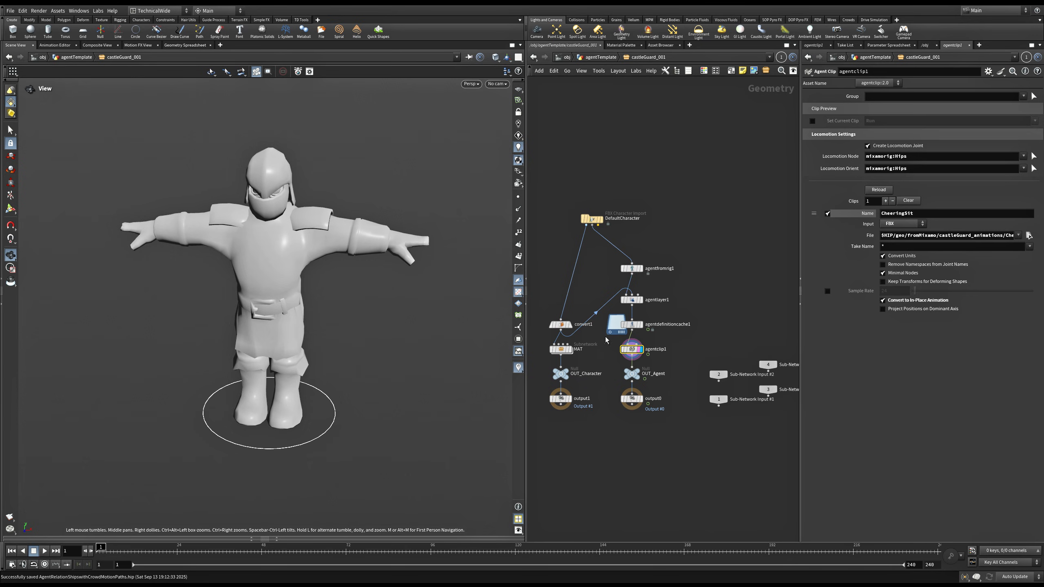
Step: Display the castle guard's OUT_Character null and create its materials with mat_extractor_p3 inside the MAT subnetwork
{"action": "left_click_drag", "start_coordinate": [278, 262], "coordinate": [328, 247]}
{"action": "scroll", "coordinate": [555, 374], "scroll_direction": "up", "scroll_amount": 4}
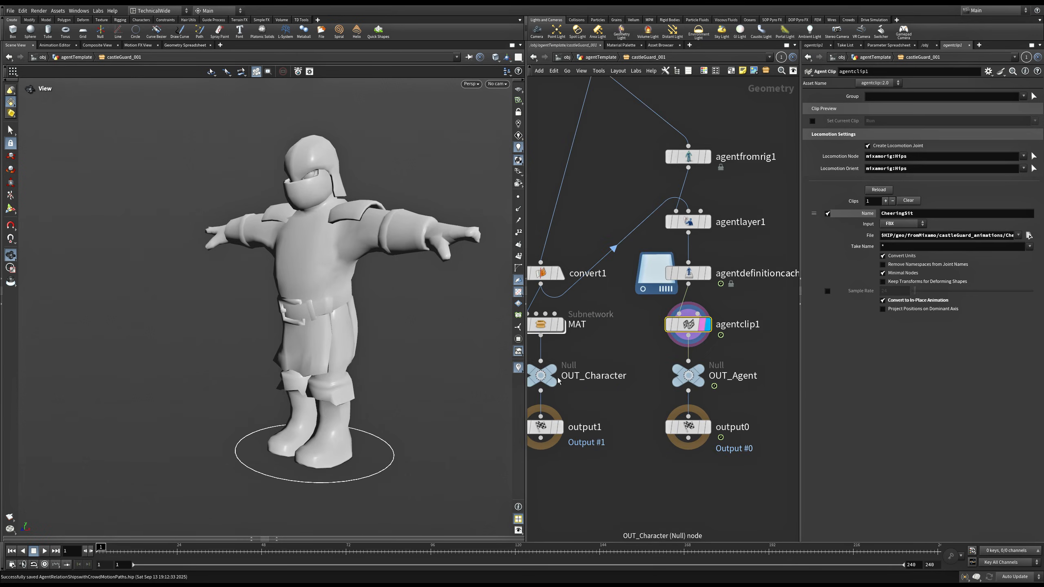
{"action": "left_click", "coordinate": [555, 374]}
{"action": "left_click", "coordinate": [545, 375]}
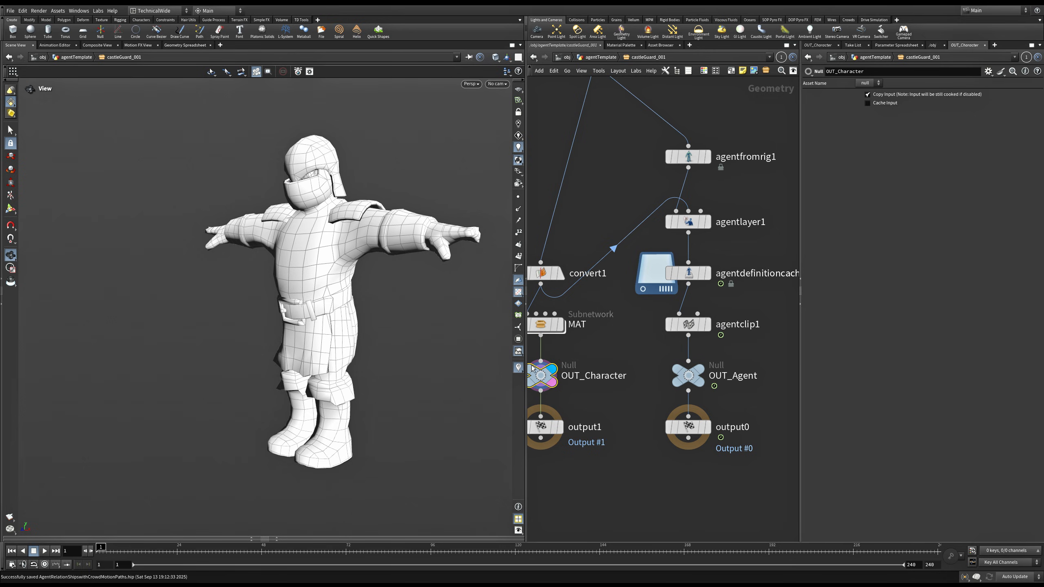
{"action": "double_click", "coordinate": [539, 325]}
{"action": "left_click", "coordinate": [562, 315]}
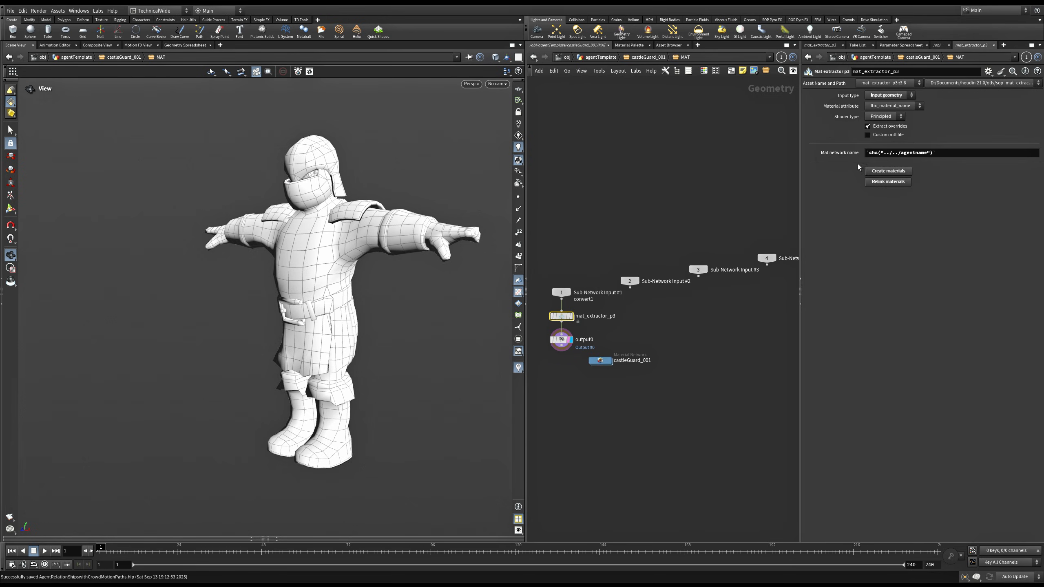
{"action": "left_click", "coordinate": [889, 171]}
{"action": "mouse_move", "coordinate": [353, 297]}
{"action": "left_mouse_down"}
{"action": "mouse_move", "coordinate": [327, 304]}
{"action": "mouse_move", "coordinate": [341, 307]}
{"action": "left_mouse_up"}
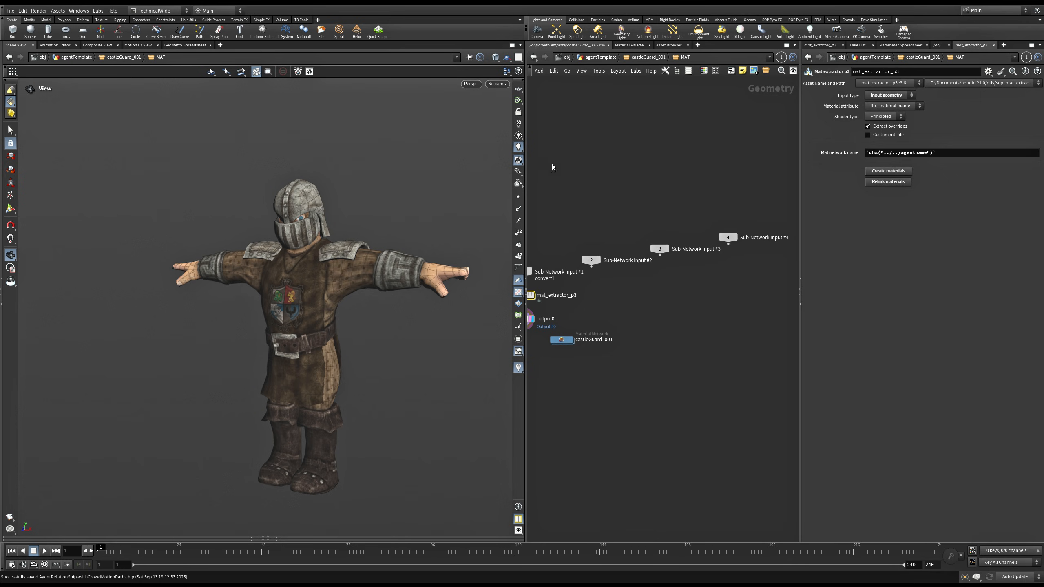
Step: Go back up to castleGuard_001, preview the CheeringSit clip on agentclip1 by scrubbing the timeline, and turn the clip preview off
{"action": "key", "text": "u"}
{"action": "key", "text": "h"}
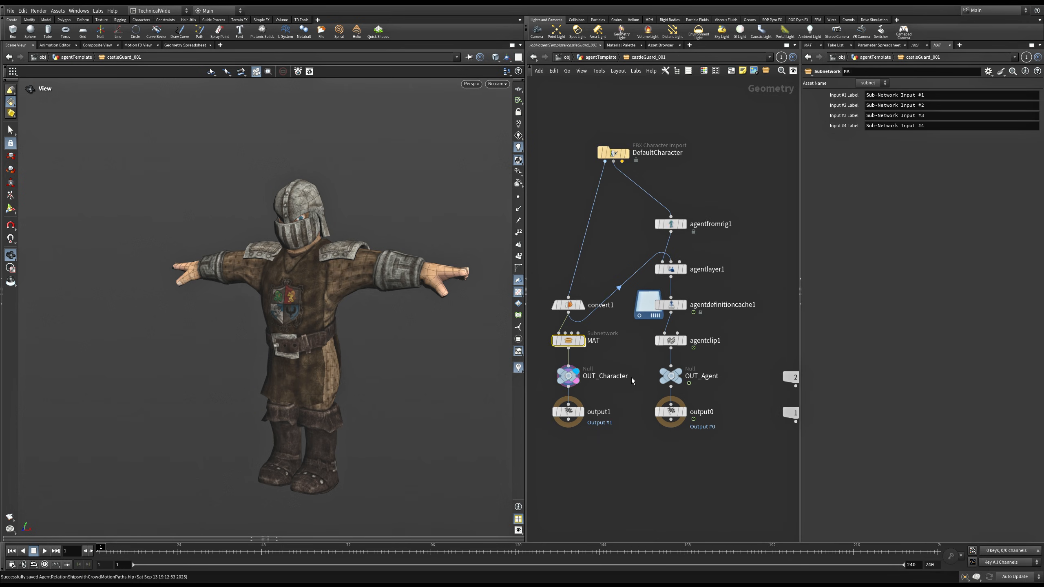
{"action": "left_click", "coordinate": [680, 337]}
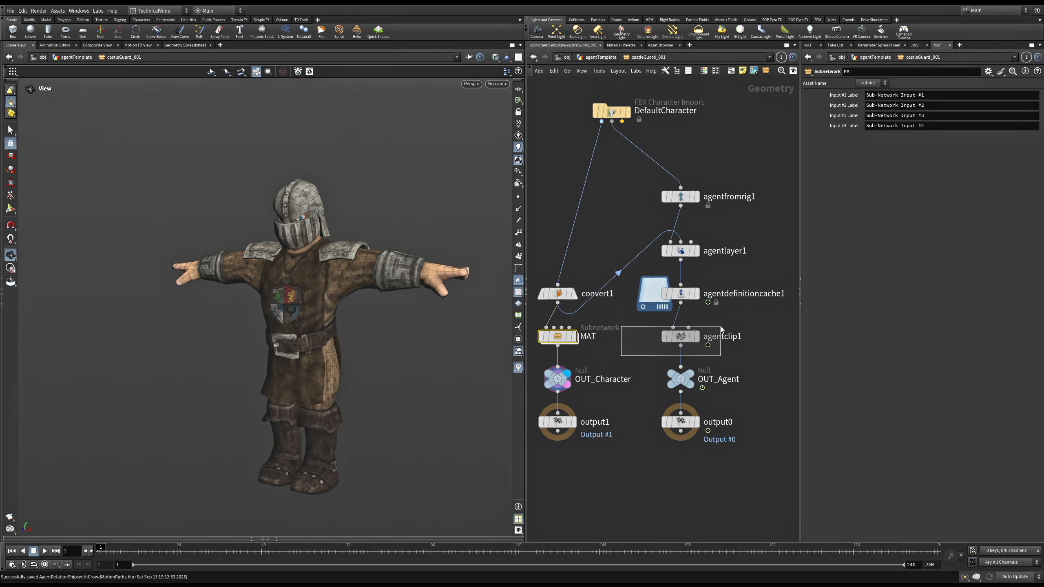
{"action": "left_click", "coordinate": [696, 336]}
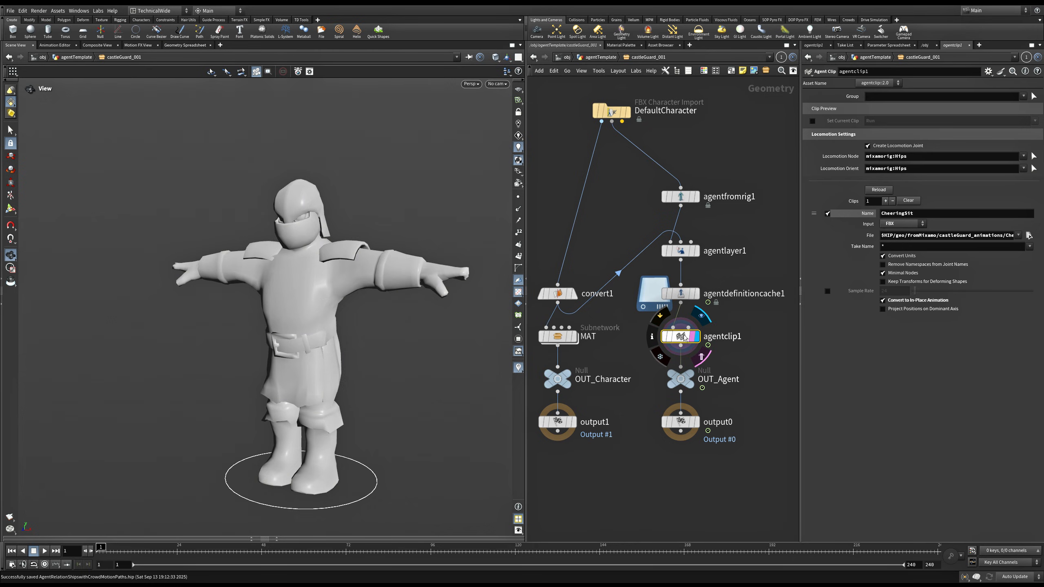
{"action": "left_click", "coordinate": [813, 121]}
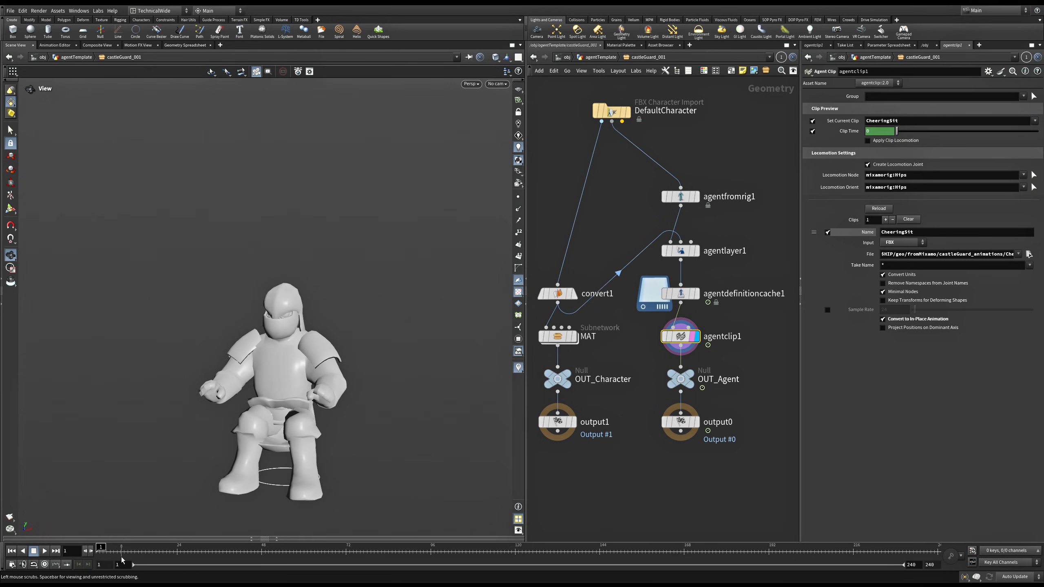
{"action": "left_click_drag", "start_coordinate": [124, 551], "coordinate": [826, 535]}
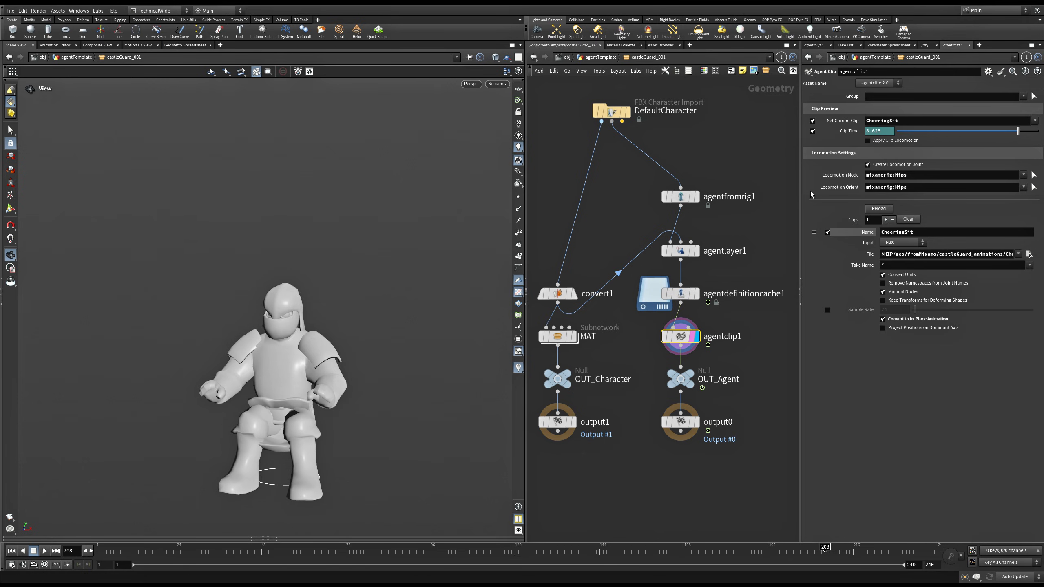
{"action": "left_click", "coordinate": [813, 121]}
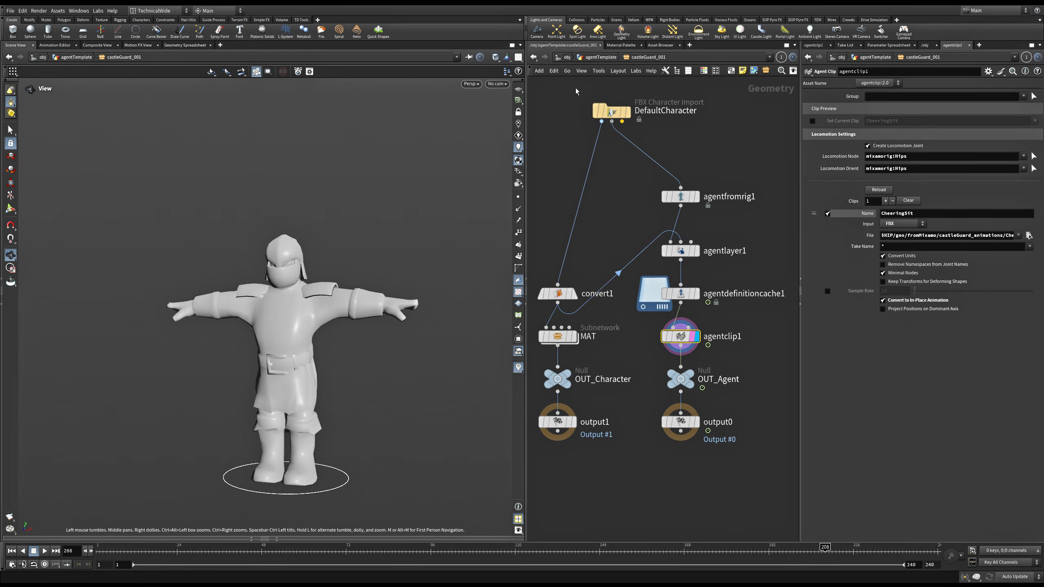
Step: Return to the object level and go inside the agentRelationshipsWithCrowdMotionPaths geometry node
{"action": "left_click", "coordinate": [566, 60]}
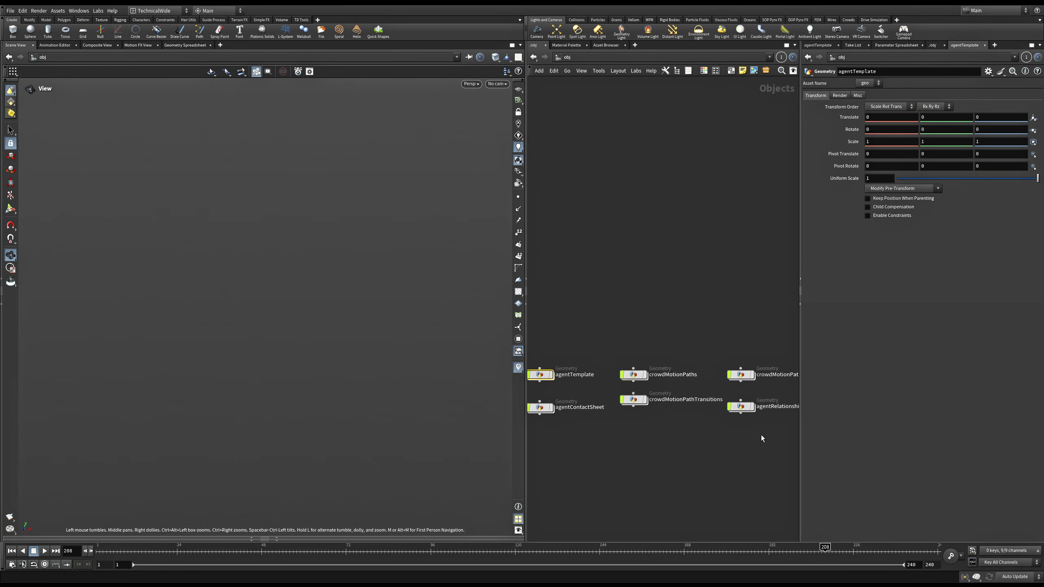
{"action": "scroll", "coordinate": [663, 376], "scroll_direction": "up", "scroll_amount": 5}
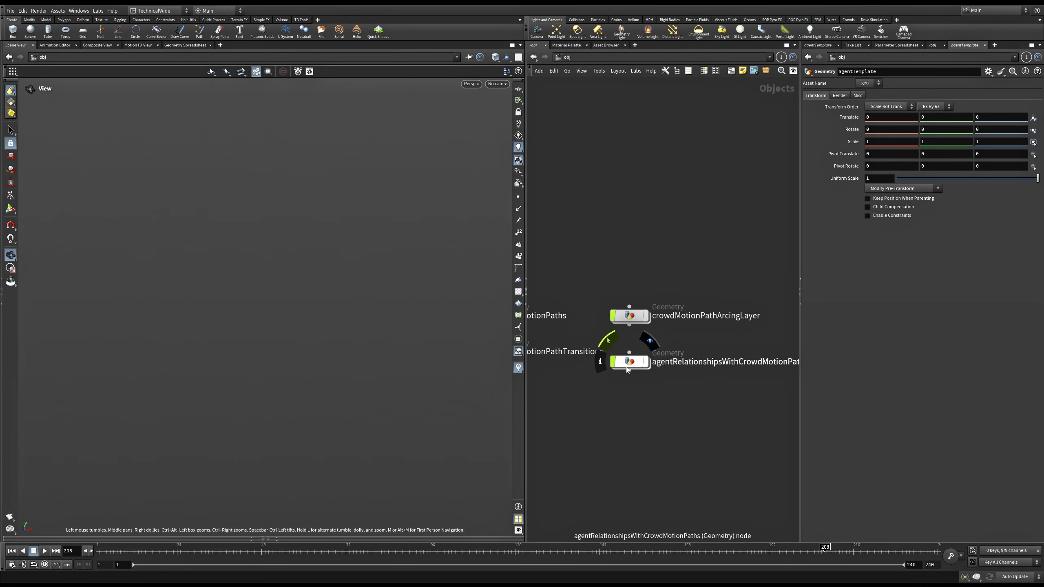
{"action": "double_click", "coordinate": [626, 367]}
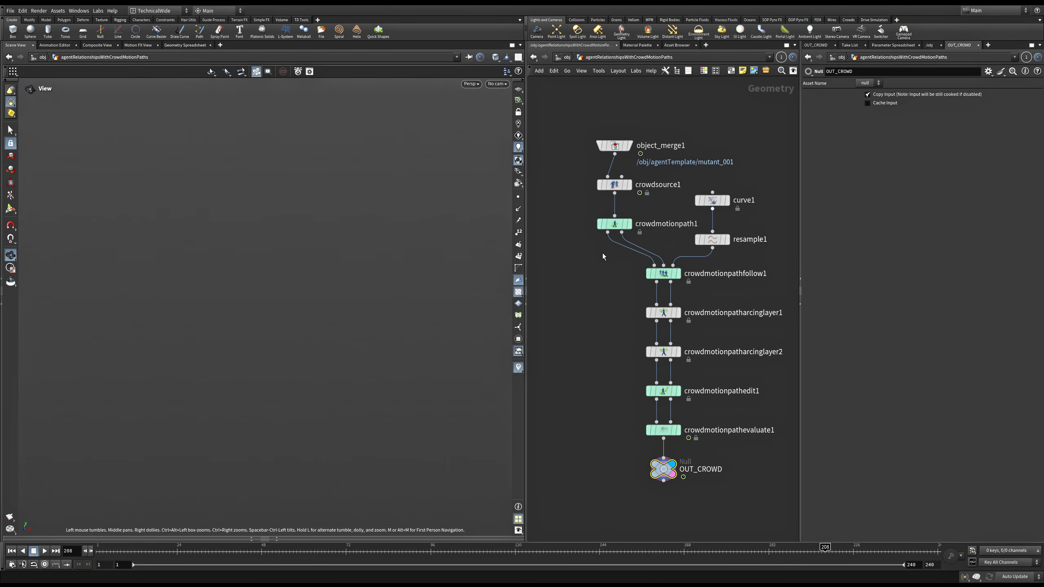
Step: Move object_merge1 and crowdsource1 up and away from crowdmotionpath1 to make room for more nodes
{"action": "middle_click_drag", "start_coordinate": [602, 252], "coordinate": [628, 370]}
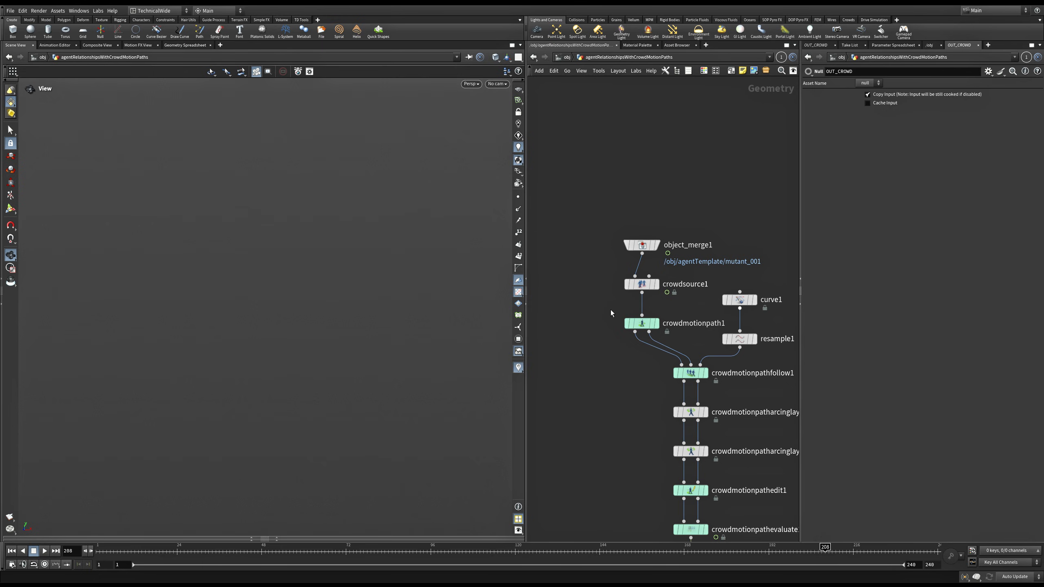
{"action": "left_click_drag", "start_coordinate": [608, 218], "coordinate": [590, 191]}
{"action": "left_click", "coordinate": [638, 235]}
{"action": "middle_click_drag", "start_coordinate": [676, 230], "coordinate": [668, 265]}
{"action": "scroll", "coordinate": [668, 266], "scroll_direction": "down", "scroll_amount": 1}
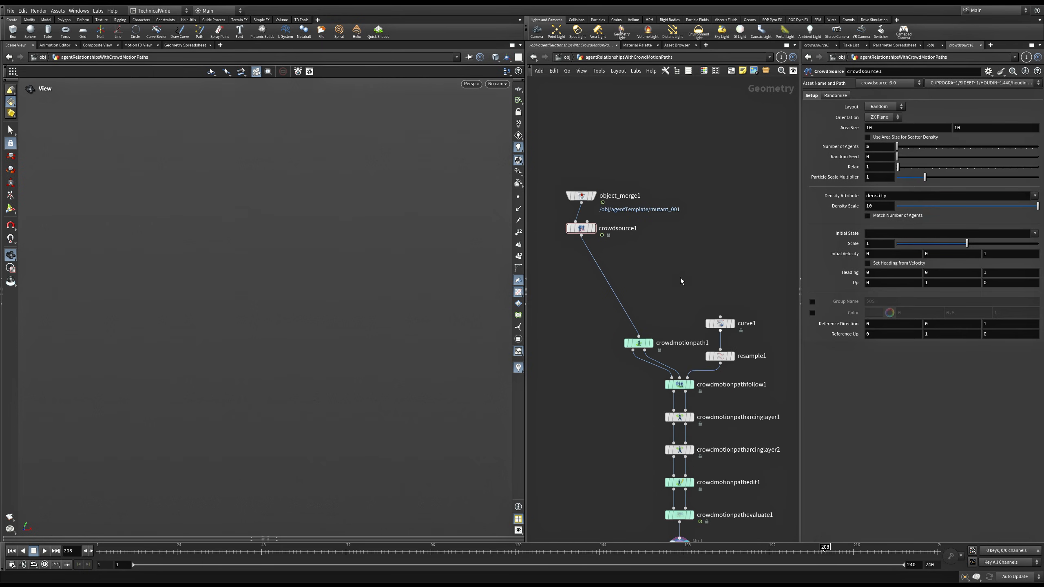
Step: Add an Agent Relationship node between crowdsource1 and crowdmotionpath1, leaving it unconnected
{"action": "key", "text": "Tab"}
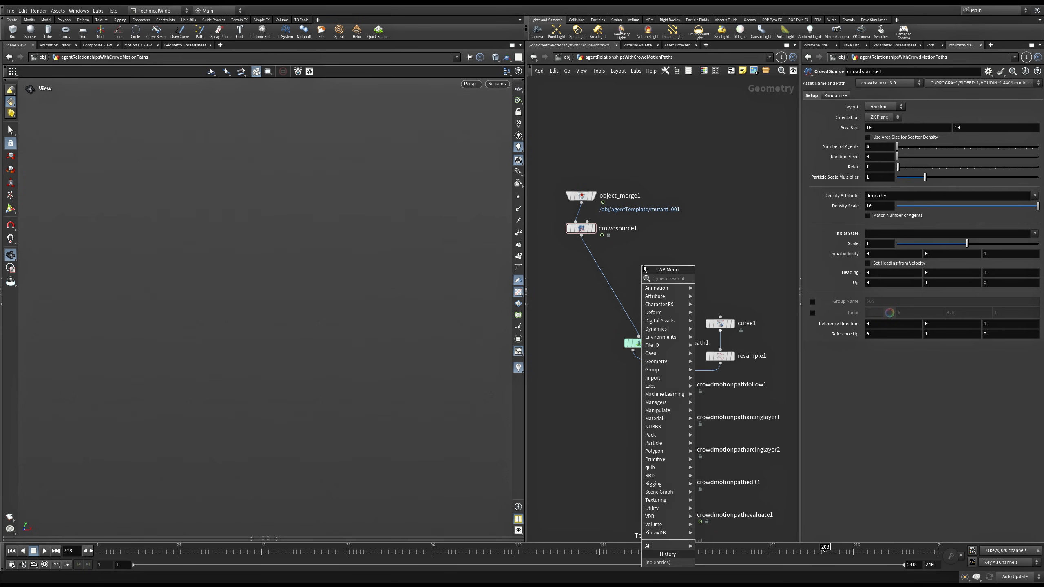
{"action": "type", "text": "agent rel"}
{"action": "key", "text": "Return"}
{"action": "left_click", "coordinate": [643, 265]}
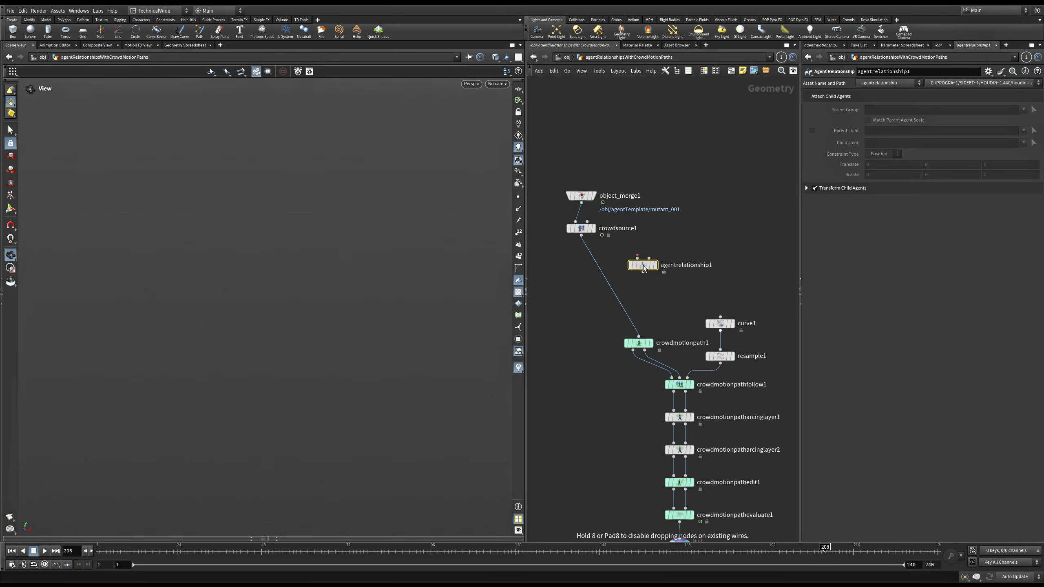
Step: Add a second Object Merge node beside object_merge1 and set its Object 1 to /obj/agentTemplate/castleGuard_001
{"action": "key", "text": "Tab"}
{"action": "type", "text": "obj"}
{"action": "key", "text": "Return"}
{"action": "left_click", "coordinate": [712, 190]}
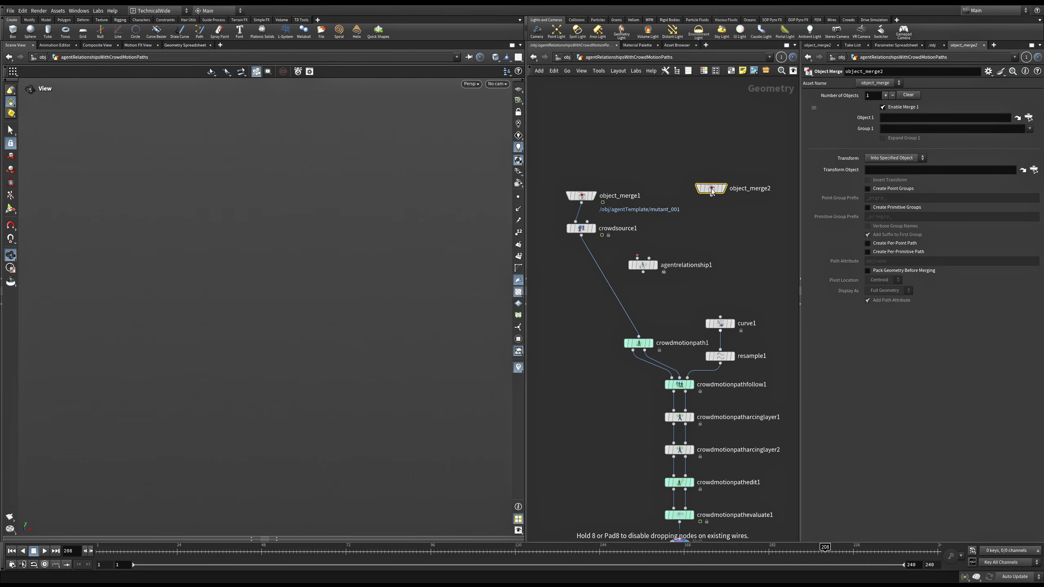
{"action": "left_click", "coordinate": [1029, 117]}
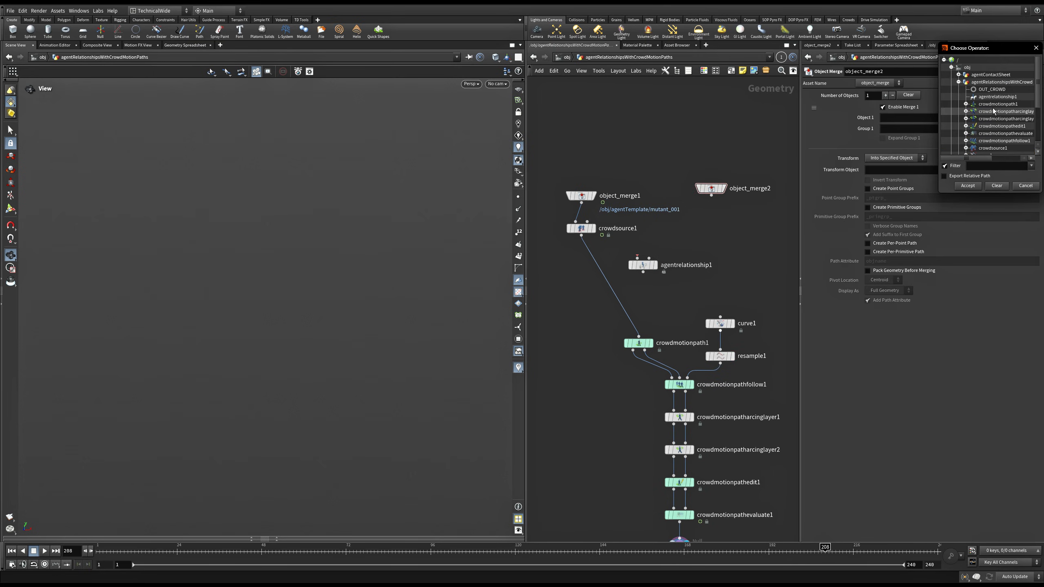
{"action": "left_click", "coordinate": [959, 82]}
{"action": "left_click", "coordinate": [959, 89]}
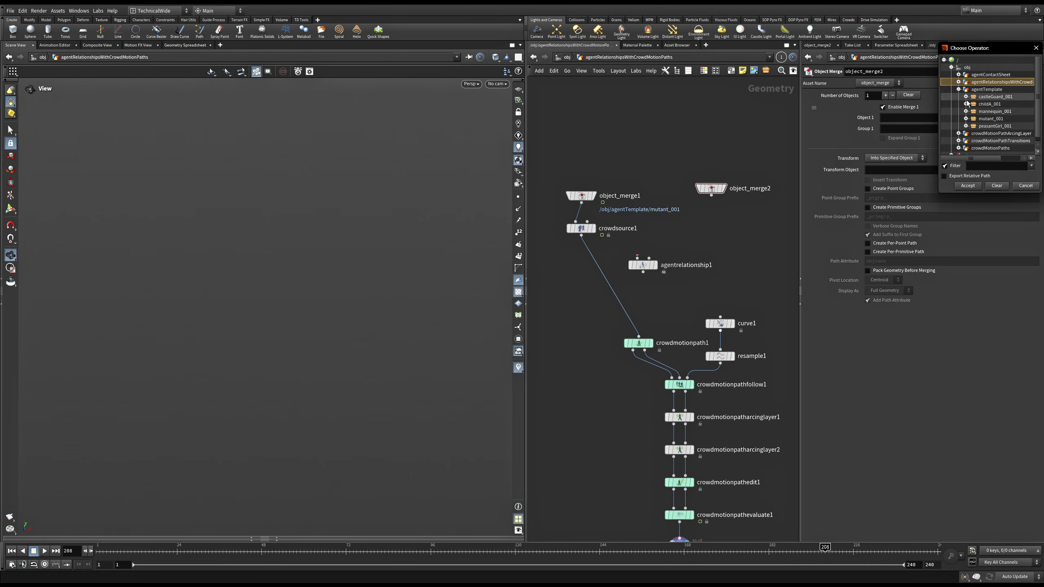
{"action": "left_click", "coordinate": [994, 96]}
{"action": "left_click", "coordinate": [968, 186]}
{"action": "left_click", "coordinate": [711, 196]}
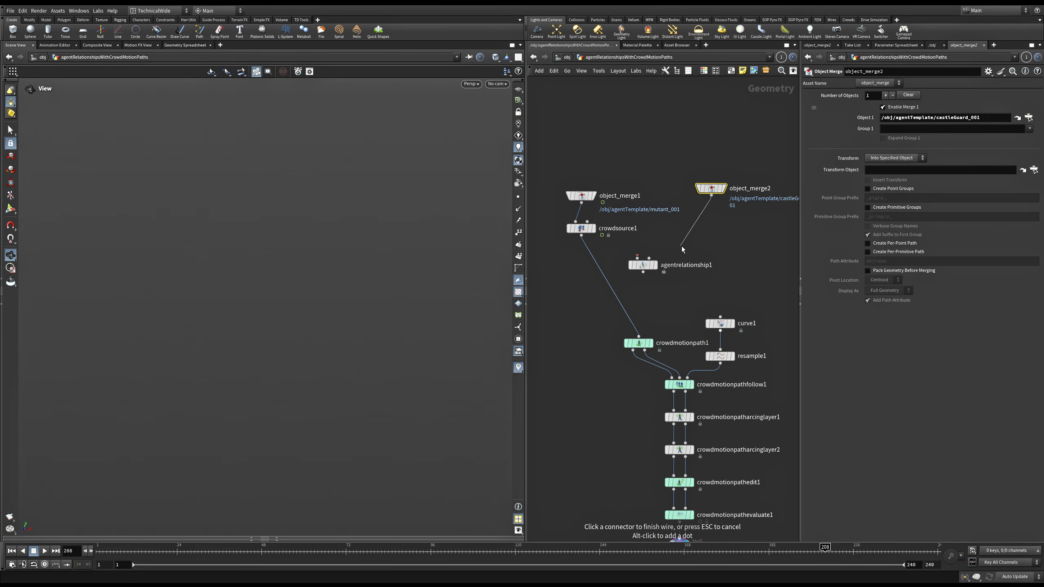
{"action": "key", "text": "Escape"}
{"action": "left_click", "coordinate": [584, 228]}
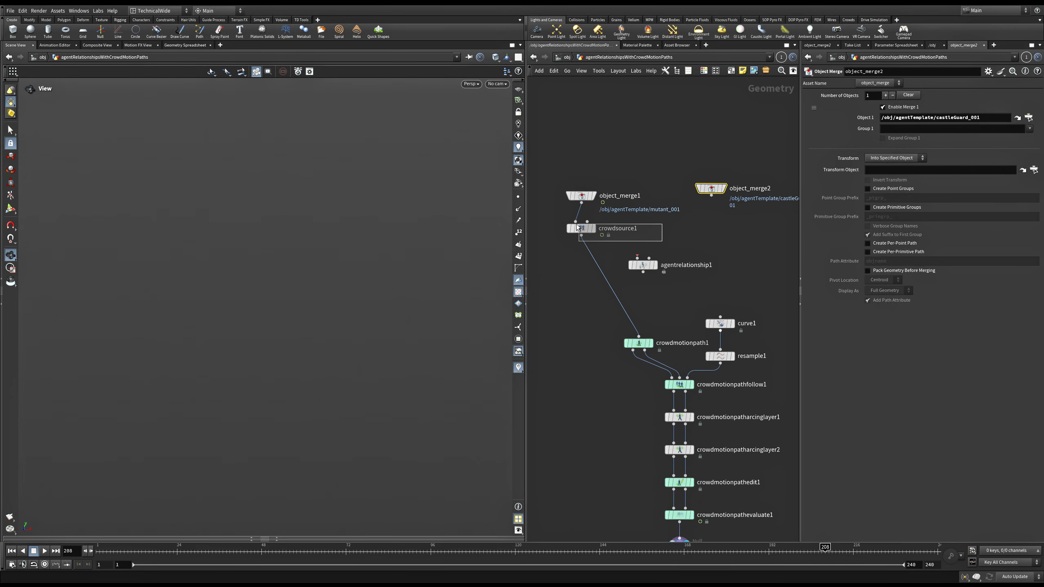
{"action": "left_click_drag", "start_coordinate": [584, 229], "coordinate": [707, 228], "text": "alt"}
{"action": "left_click", "coordinate": [711, 195]}
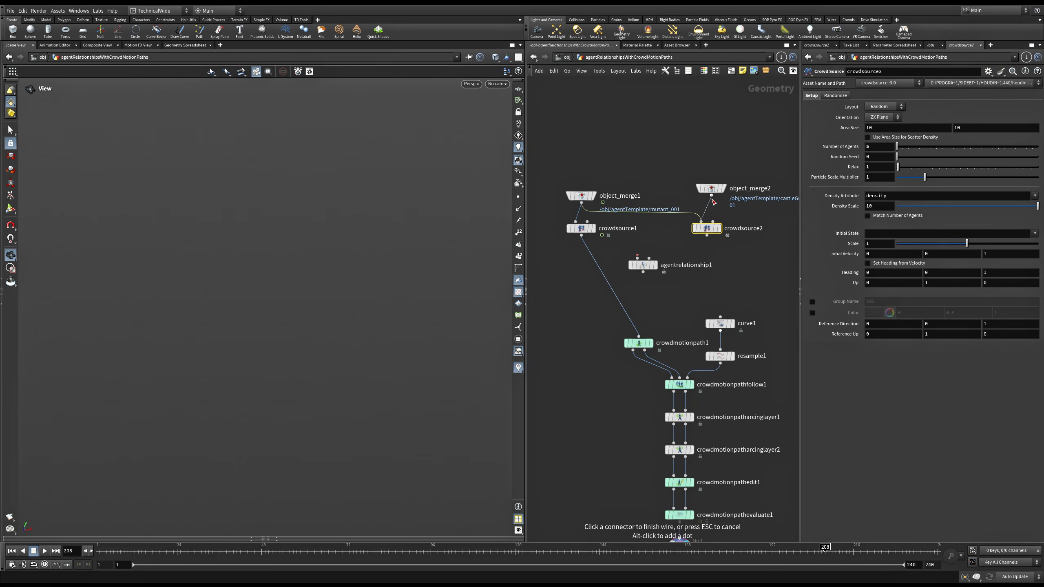
{"action": "left_click", "coordinate": [707, 223]}
{"action": "key", "text": "Delete"}
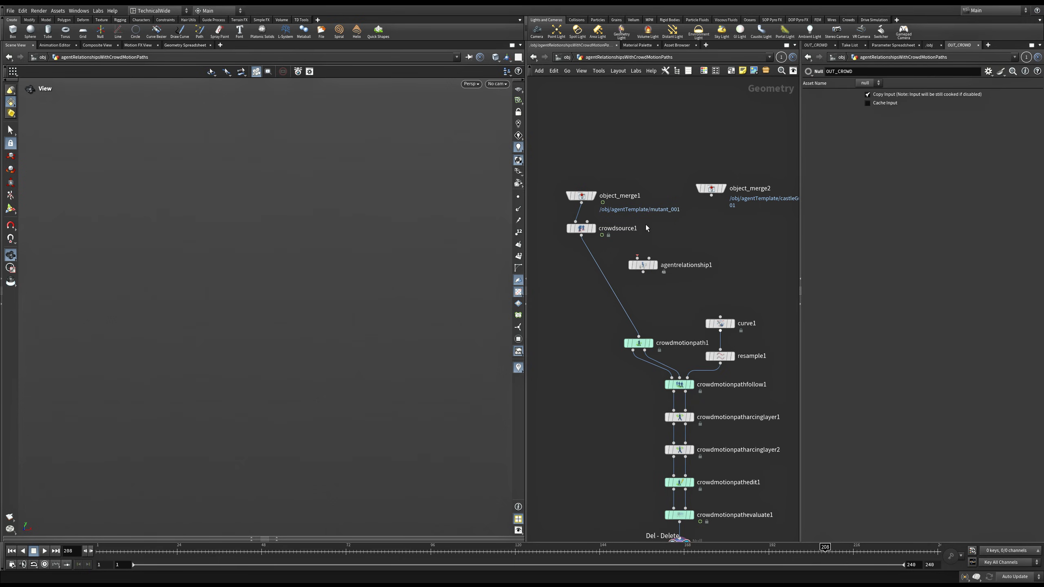
Step: Create a reference copy of crowdsource1, place it below object_merge2, and feed its first input from object_merge2
{"action": "right_click", "coordinate": [586, 232]}
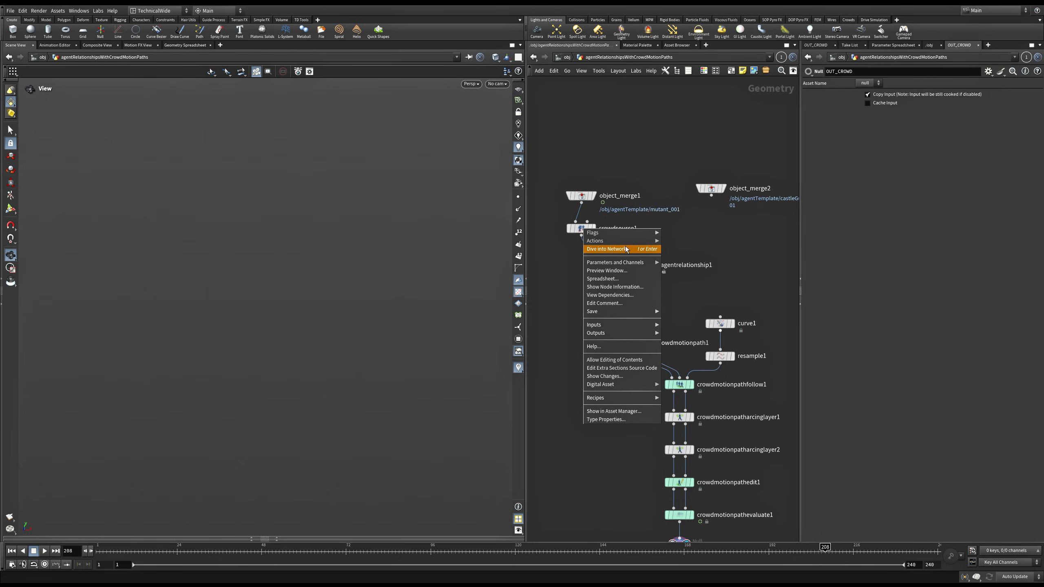
{"action": "mouse_move", "coordinate": [621, 265]}
{"action": "mouse_move", "coordinate": [642, 241]}
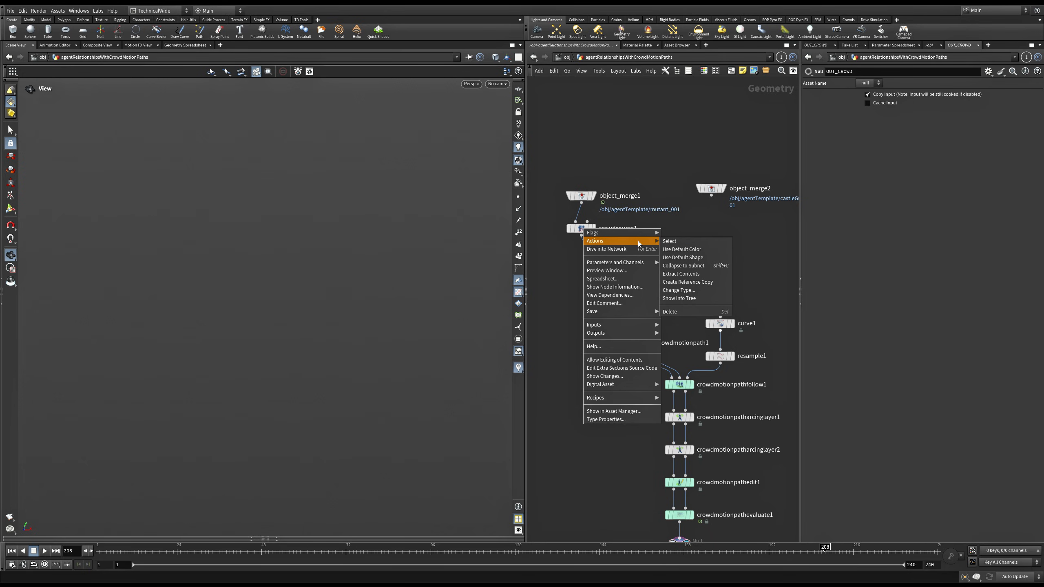
{"action": "left_click", "coordinate": [697, 284]}
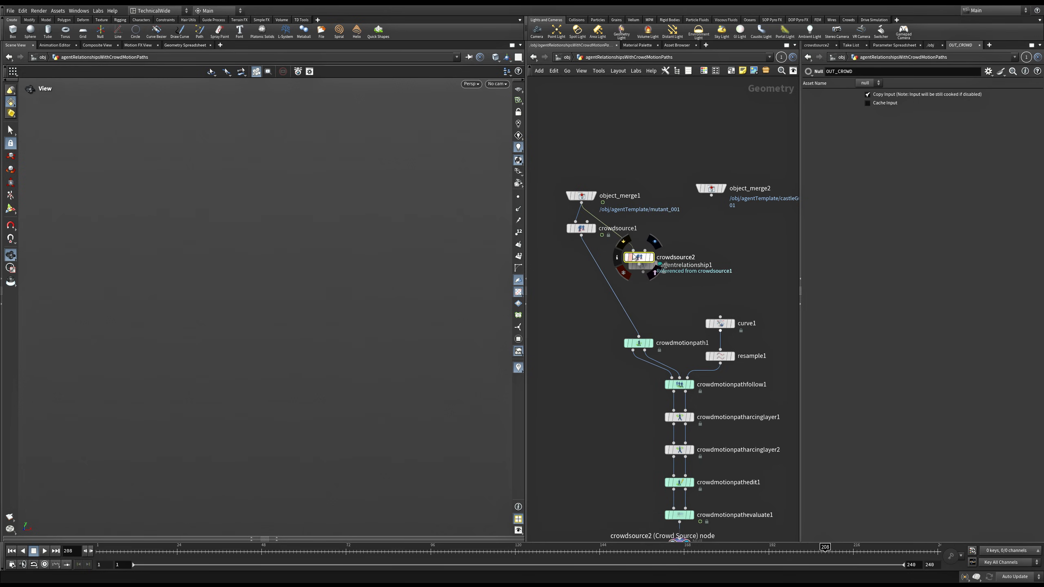
{"action": "left_click", "coordinate": [704, 230]}
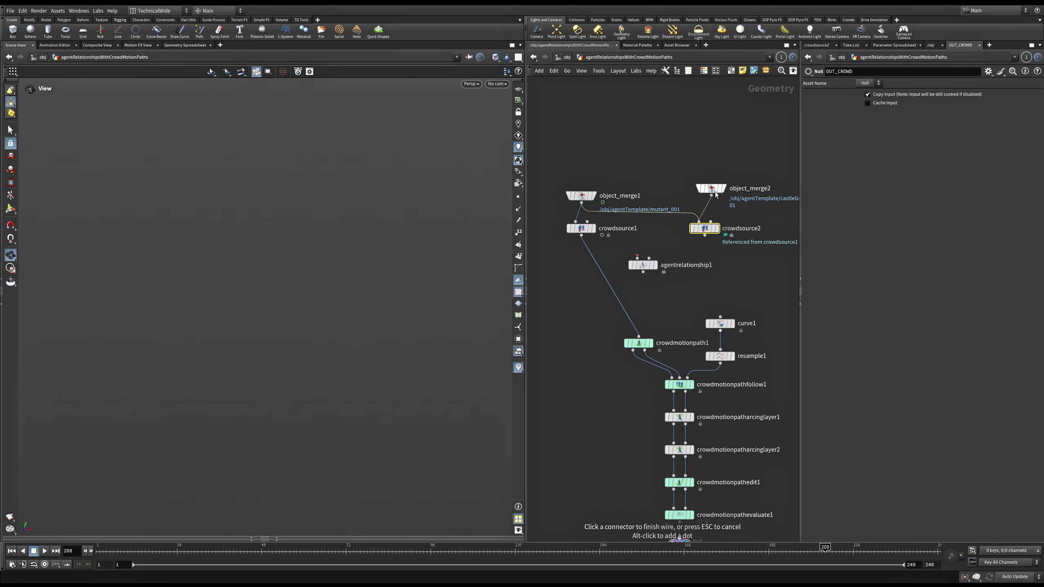
{"action": "left_click_drag", "start_coordinate": [712, 195], "coordinate": [704, 223]}
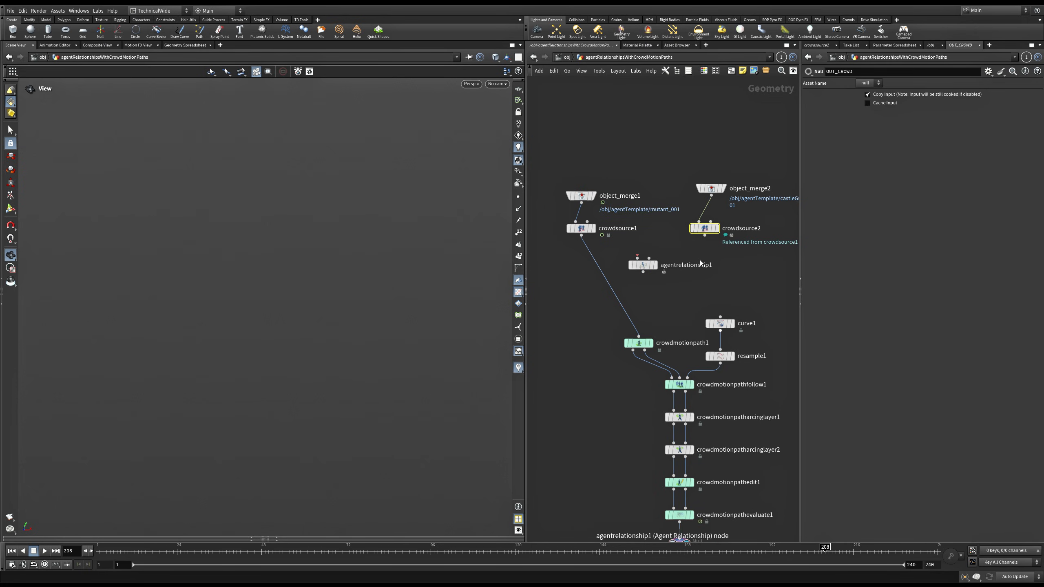
Step: Connect crowdsource1 to the first input and crowdsource2 to the second input of agentrelationship1, and save the scene
{"action": "left_click_drag", "start_coordinate": [641, 263], "coordinate": [638, 272]}
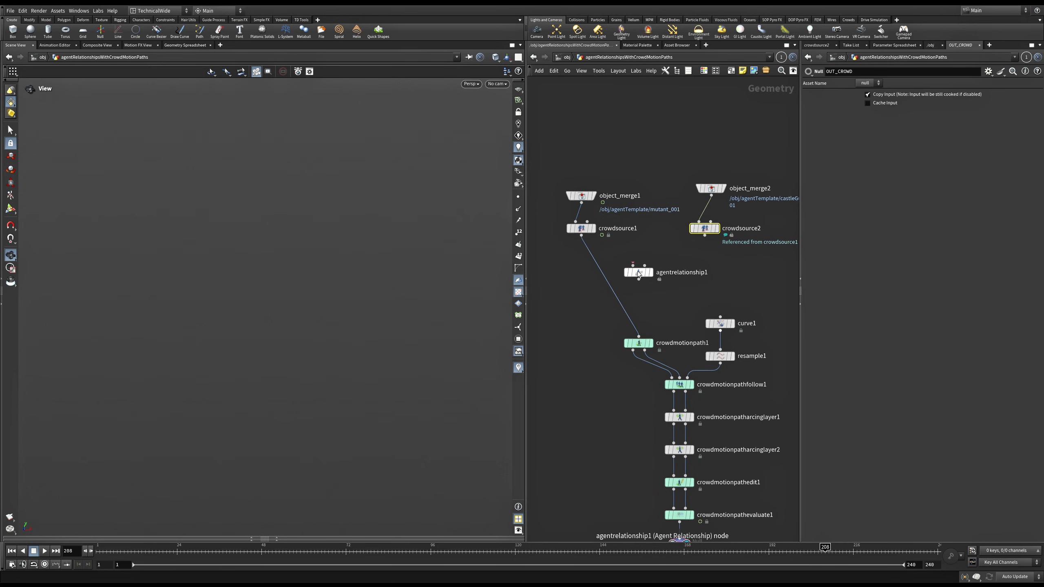
{"action": "left_click", "coordinate": [635, 266]}
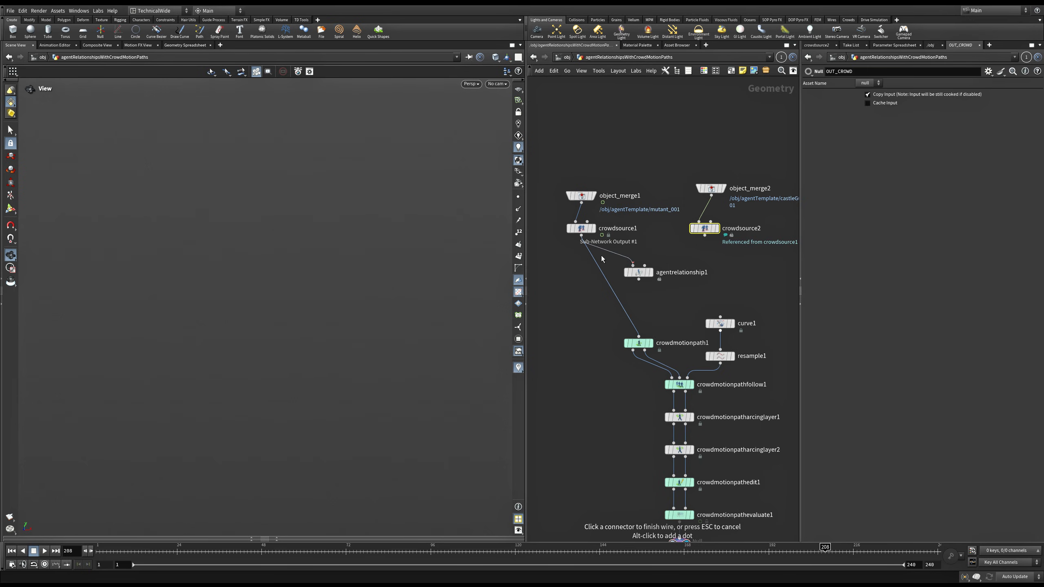
{"action": "key", "text": "ctrl+s"}
{"action": "left_click", "coordinate": [589, 247]}
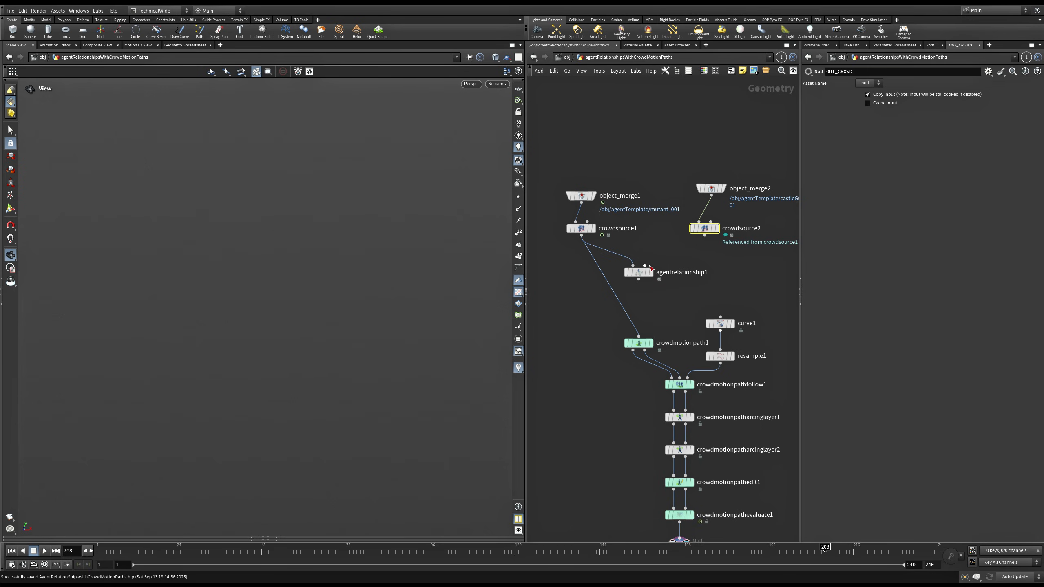
{"action": "left_click", "coordinate": [644, 265]}
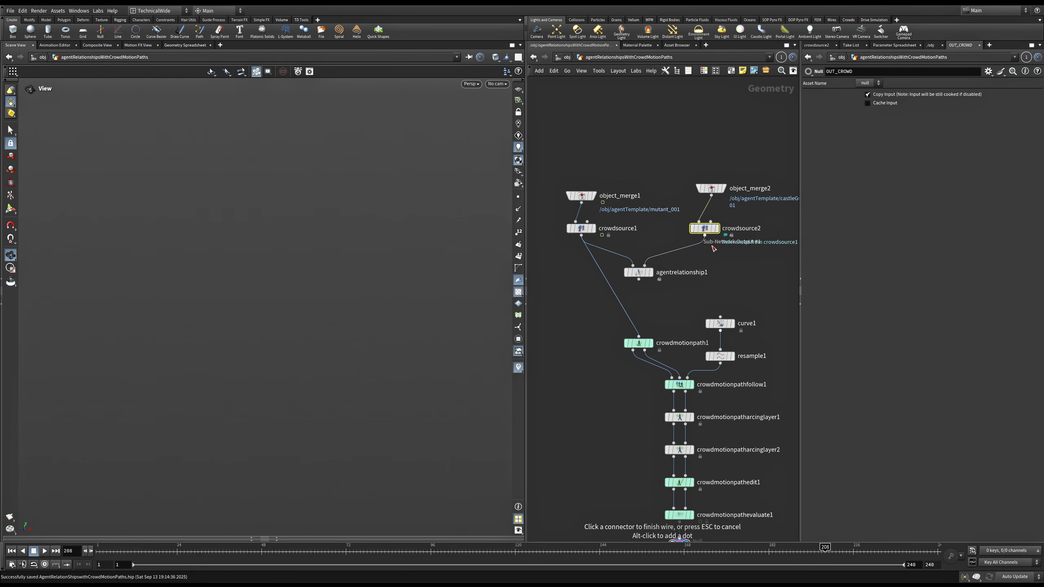
{"action": "left_click", "coordinate": [714, 249]}
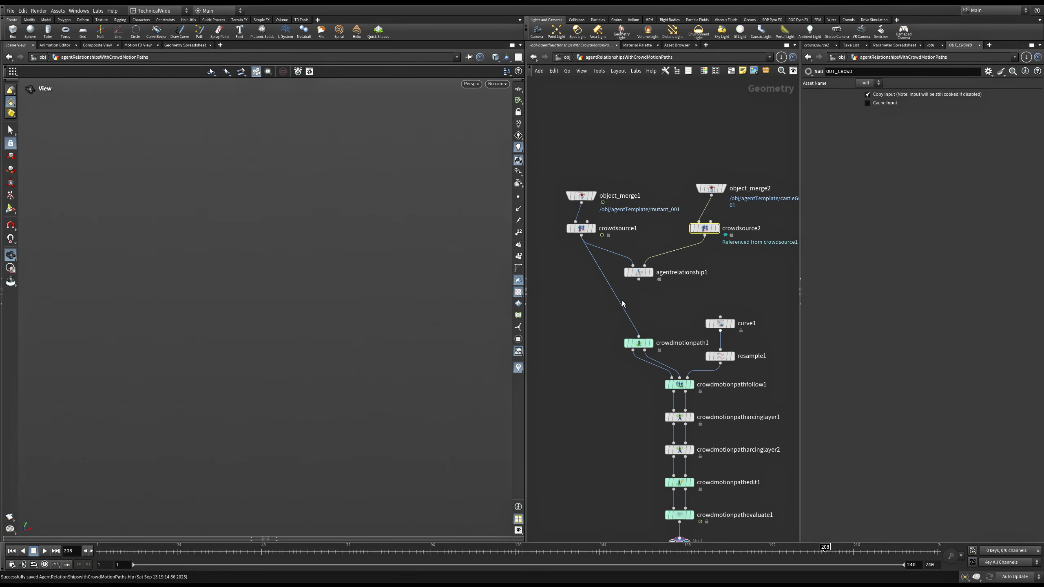
Step: Display the agentrelationship1 node and examine the overlapping mutant and castle guard agents from several angles
{"action": "left_click", "coordinate": [649, 274]}
{"action": "left_click", "coordinate": [641, 273]}
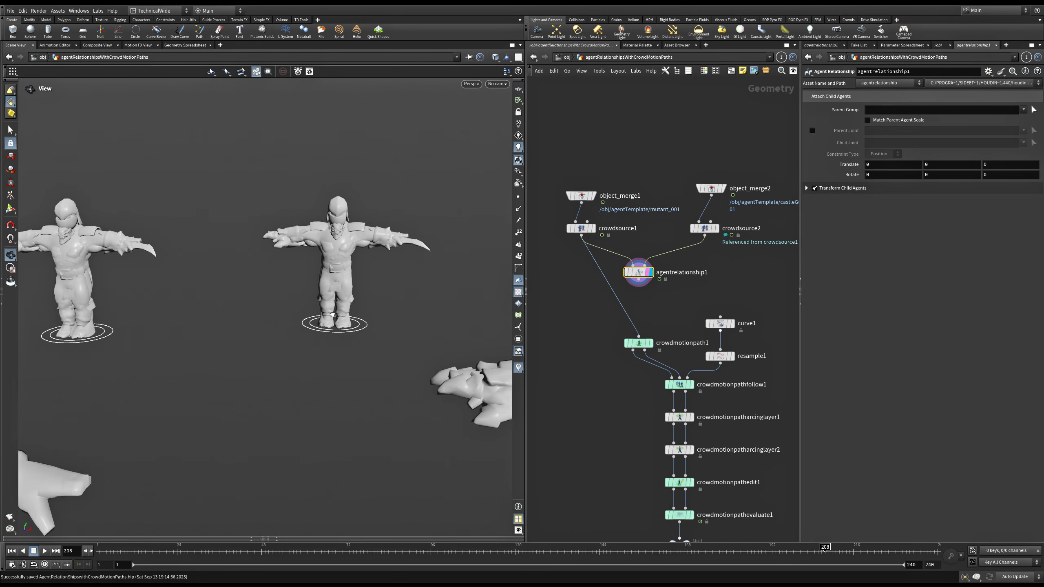
{"action": "left_click_drag", "start_coordinate": [266, 349], "coordinate": [224, 343]}
{"action": "right_click_drag", "start_coordinate": [223, 343], "coordinate": [257, 337]}
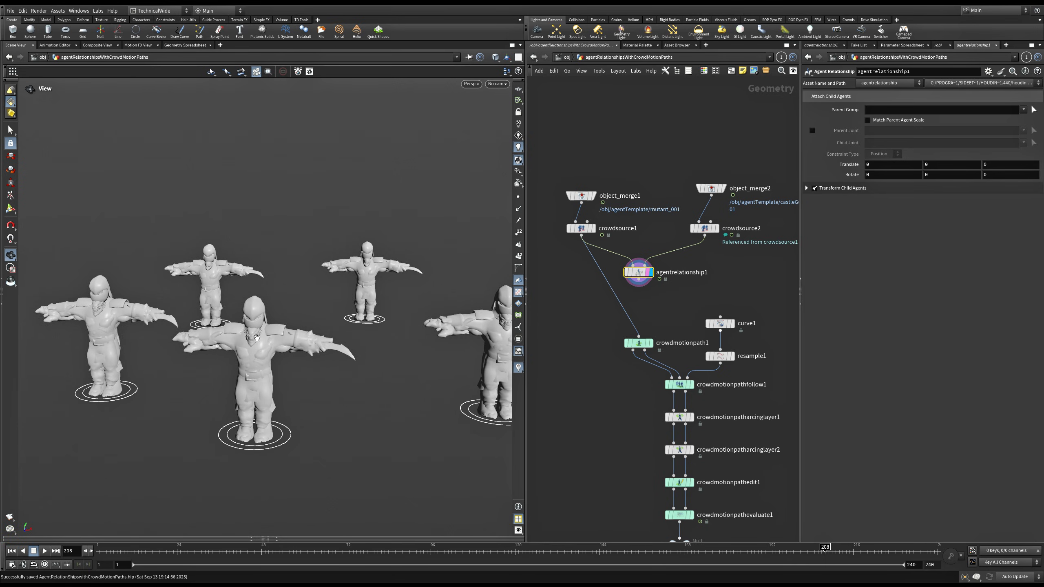
{"action": "mouse_move", "coordinate": [269, 333]}
{"action": "left_mouse_down"}
{"action": "mouse_move", "coordinate": [246, 342]}
{"action": "mouse_move", "coordinate": [223, 329]}
{"action": "mouse_move", "coordinate": [288, 342]}
{"action": "left_mouse_up"}
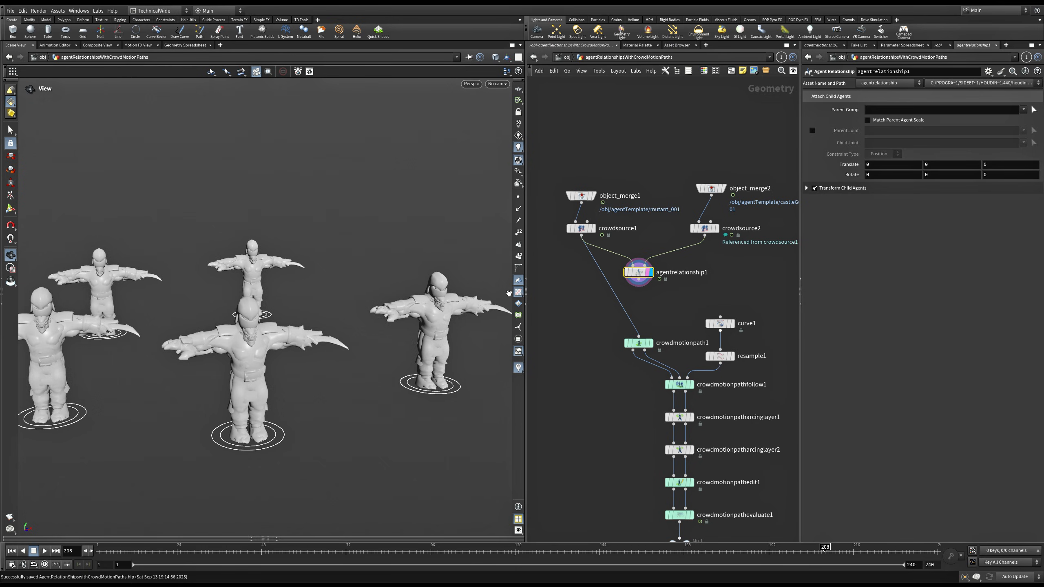
{"action": "right_click_drag", "start_coordinate": [313, 346], "coordinate": [366, 350]}
{"action": "mouse_move", "coordinate": [366, 350]}
{"action": "left_mouse_down"}
{"action": "mouse_move", "coordinate": [382, 365]}
{"action": "mouse_move", "coordinate": [362, 354]}
{"action": "left_mouse_up"}
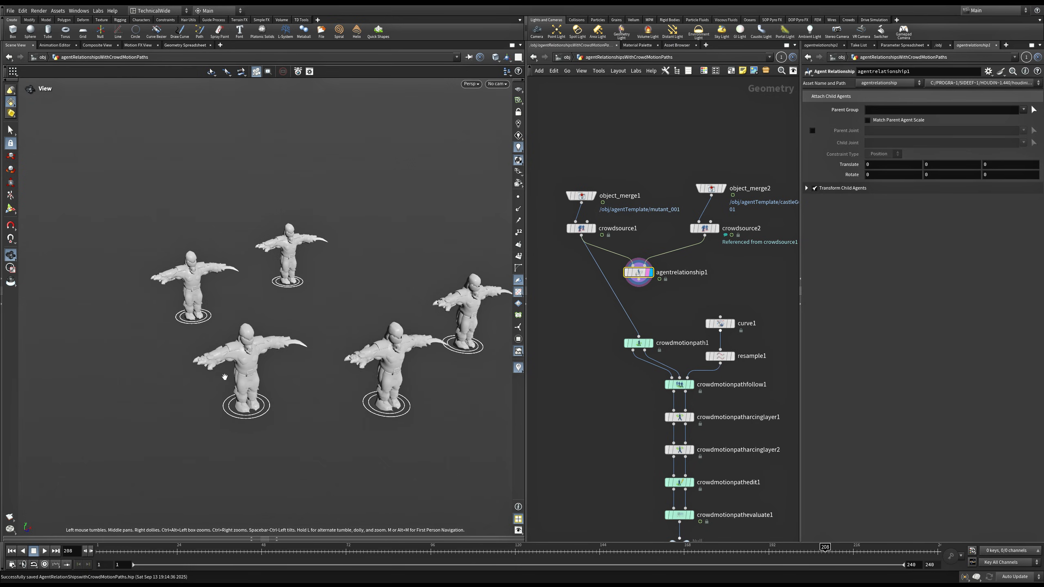
{"action": "right_click_drag", "start_coordinate": [362, 354], "coordinate": [312, 329]}
{"action": "left_click_drag", "start_coordinate": [312, 329], "coordinate": [107, 312]}
Step: Add an Attribute Create node on the wire between crowdsource2 and agentrelationship1
{"action": "double_click", "coordinate": [692, 274]}
{"action": "left_click", "coordinate": [679, 286]}
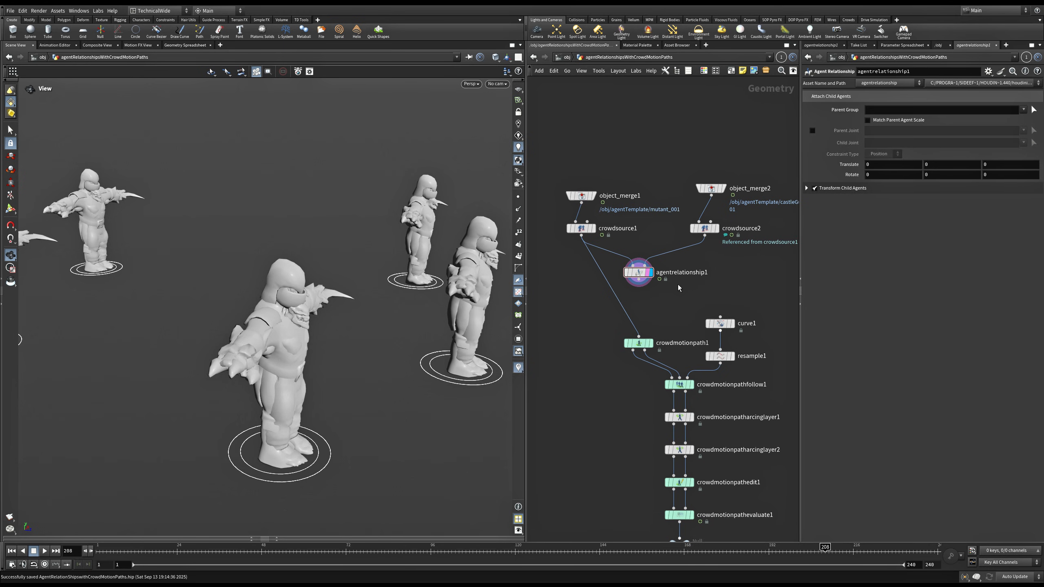
{"action": "key", "text": "Tab"}
{"action": "type", "text": "a"}
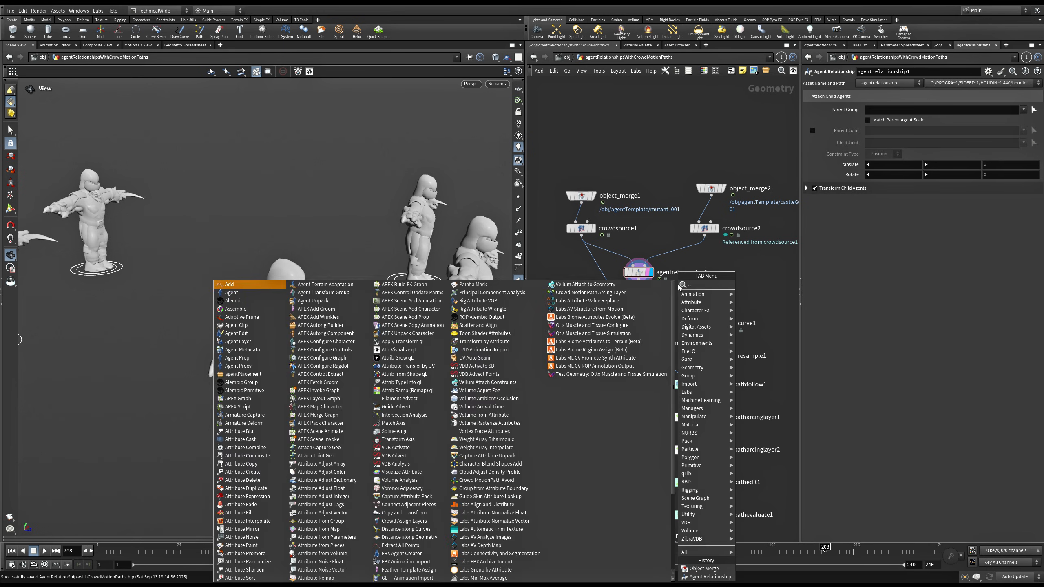
{"action": "type", "text": "ttrib"}
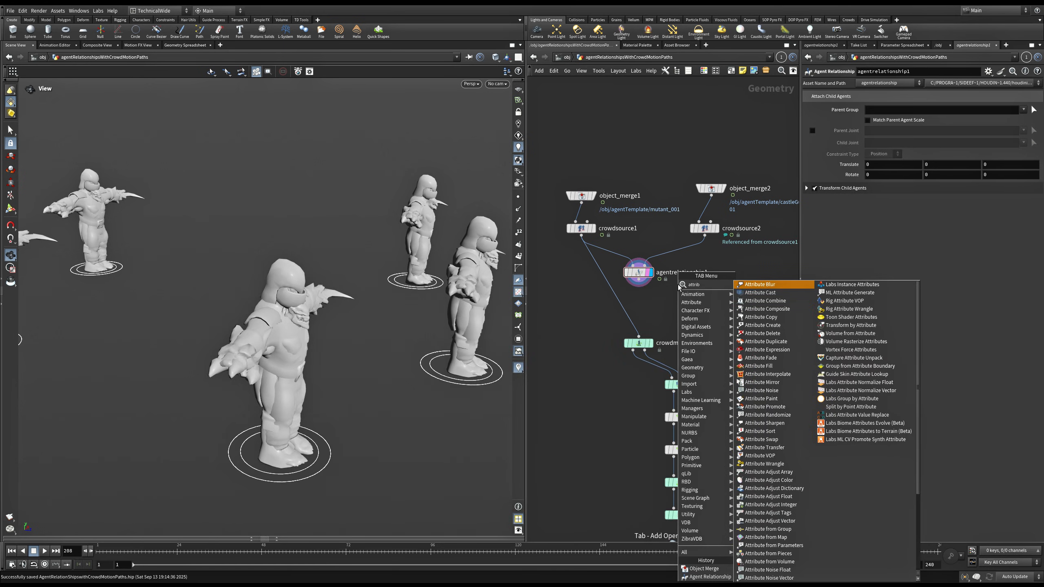
{"action": "type", "text": "cr"}
{"action": "key", "text": "Return"}
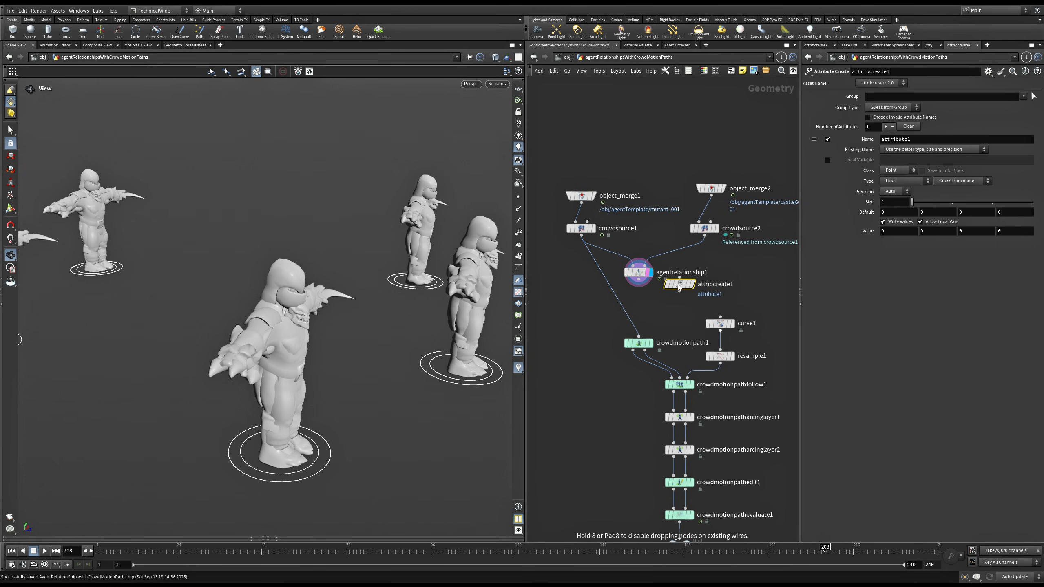
{"action": "left_click", "coordinate": [679, 260]}
Step: Name the attribute created by attribcreate1 pscale and set its first Default and Value components to 0.4
{"action": "double_click", "coordinate": [900, 141]}
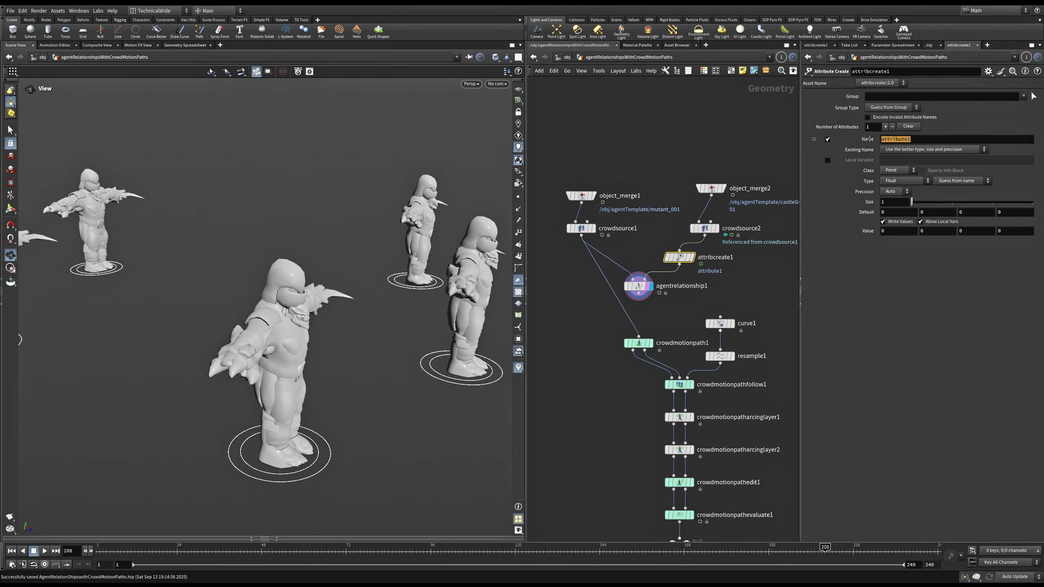
{"action": "type", "text": "pscale"}
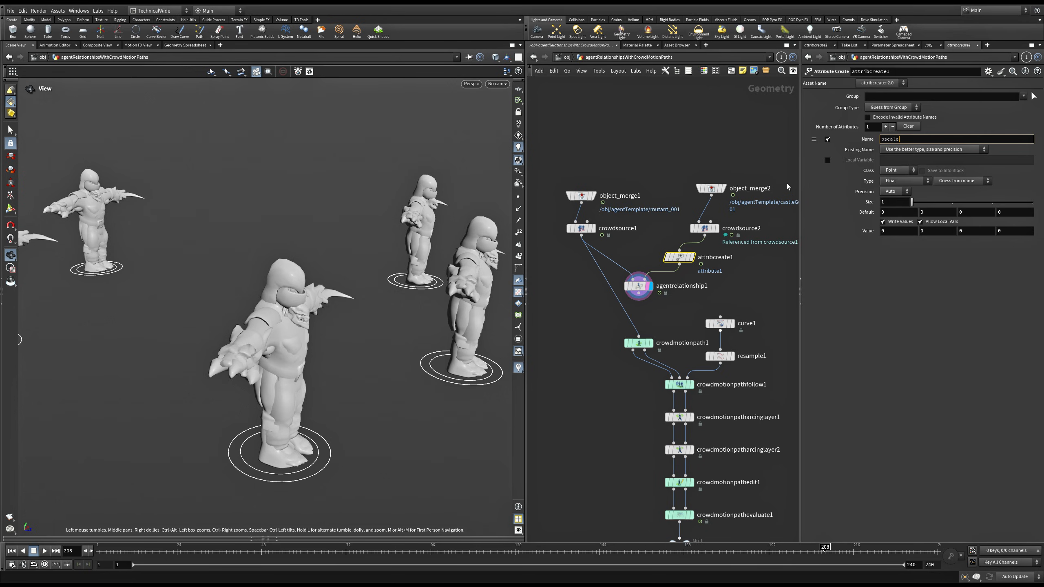
{"action": "key", "text": "Return"}
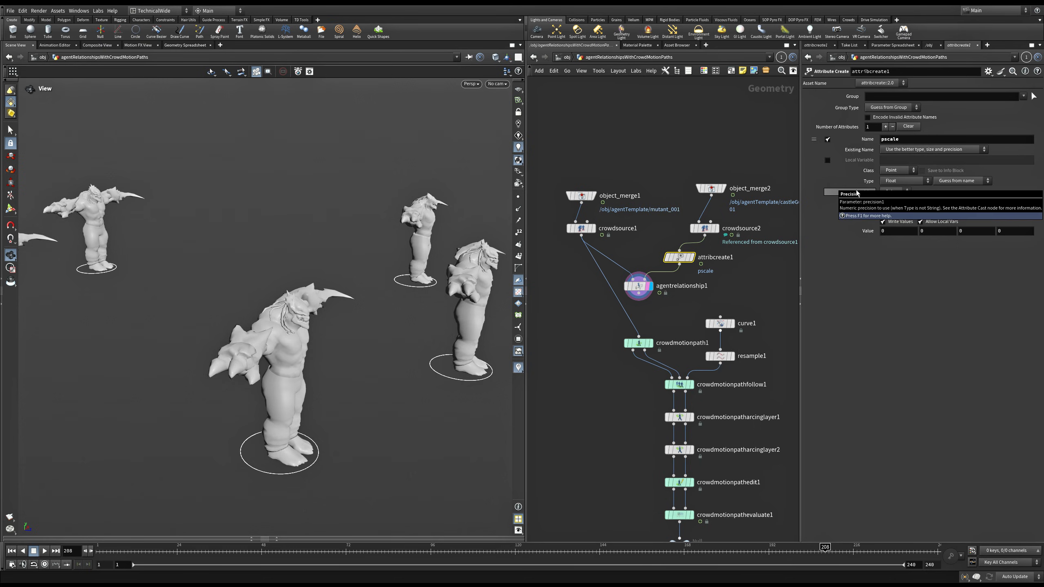
{"action": "type", "text": "0."}
{"action": "left_click", "coordinate": [693, 300]}
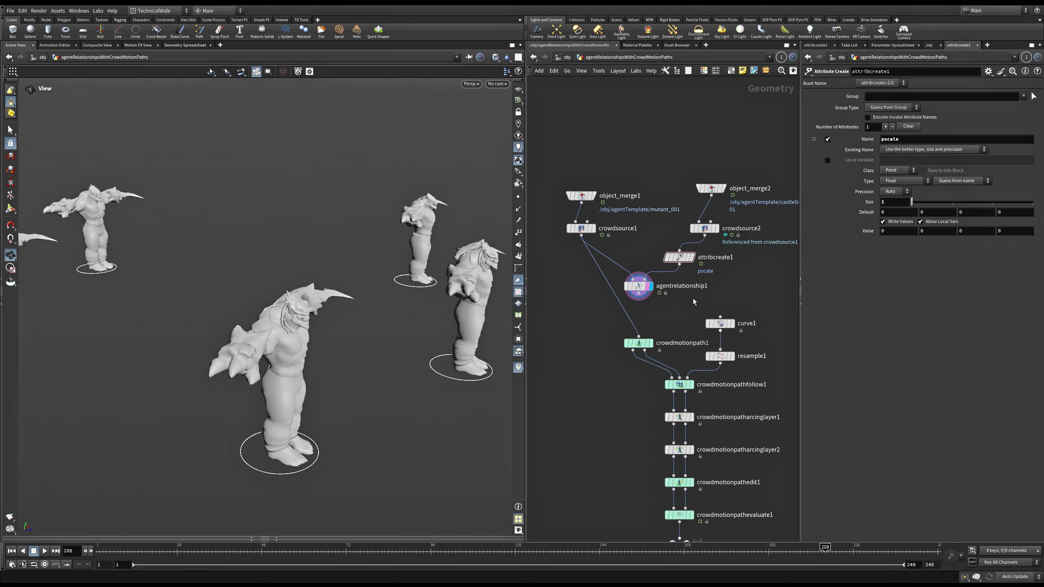
{"action": "left_click", "coordinate": [894, 204]}
{"action": "type", "text": "0"}
{"action": "left_click", "coordinate": [898, 212]}
{"action": "type", "text": ".4"}
{"action": "left_click", "coordinate": [905, 231]}
{"action": "type", "text": ".4"}
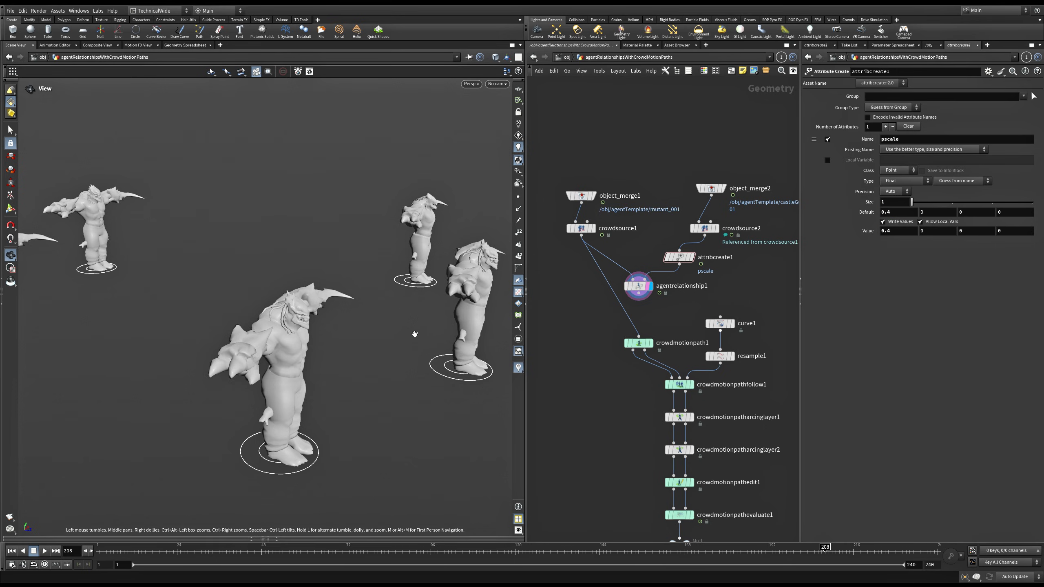
{"action": "left_click_drag", "start_coordinate": [354, 343], "coordinate": [322, 330]}
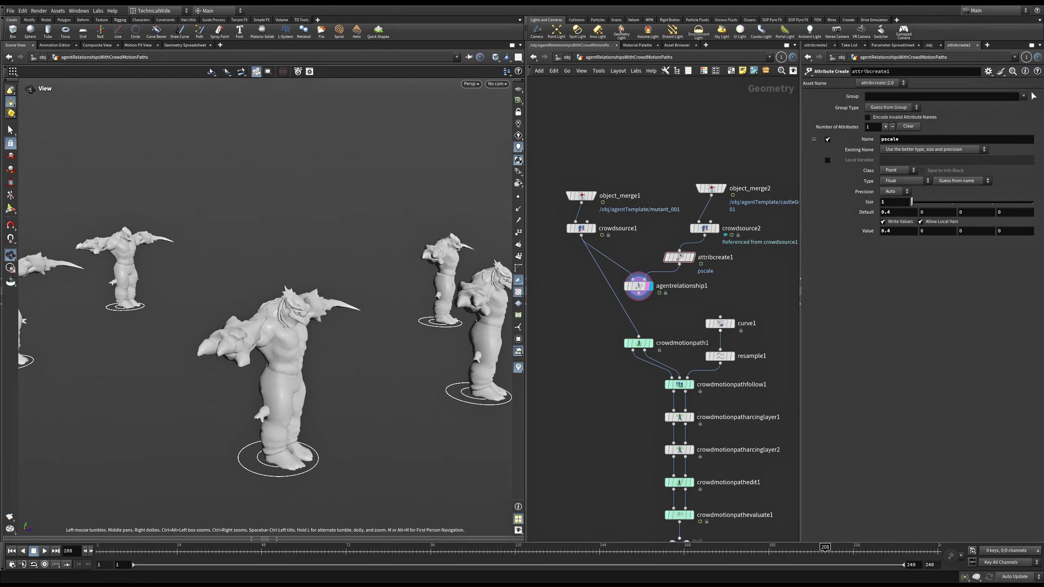
Step: Enable Parent Joint on agentrelationship1 and set it to mixamorig:Spine1, also saving the scene
{"action": "left_click", "coordinate": [639, 286]}
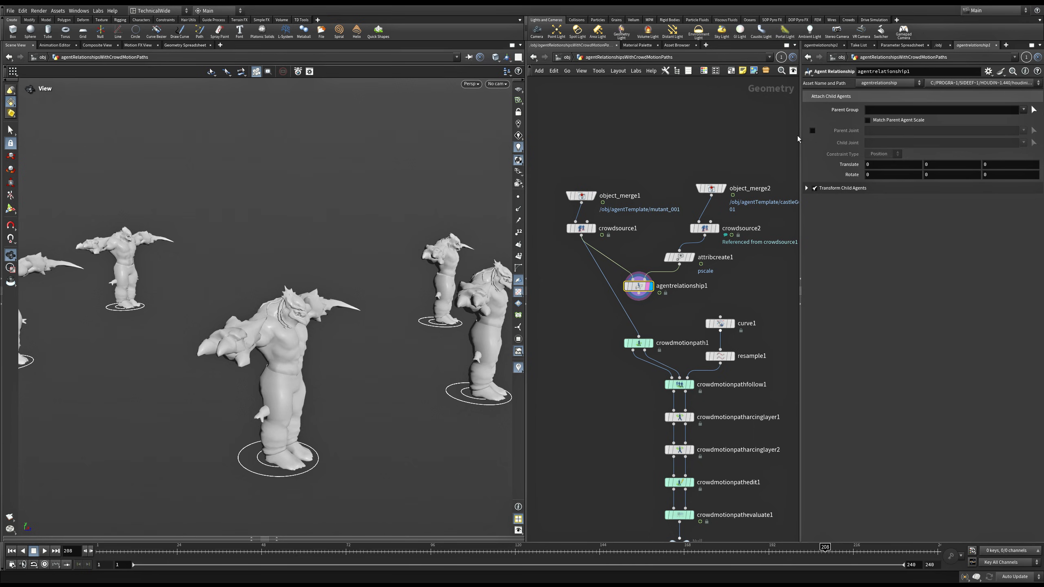
{"action": "left_click", "coordinate": [813, 131]}
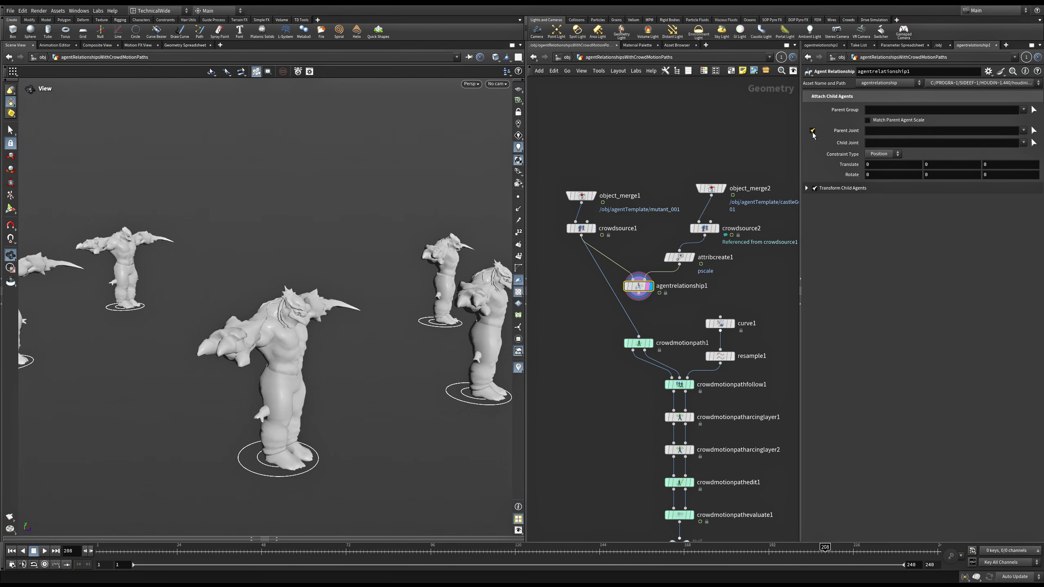
{"action": "key", "text": "ctrl+s"}
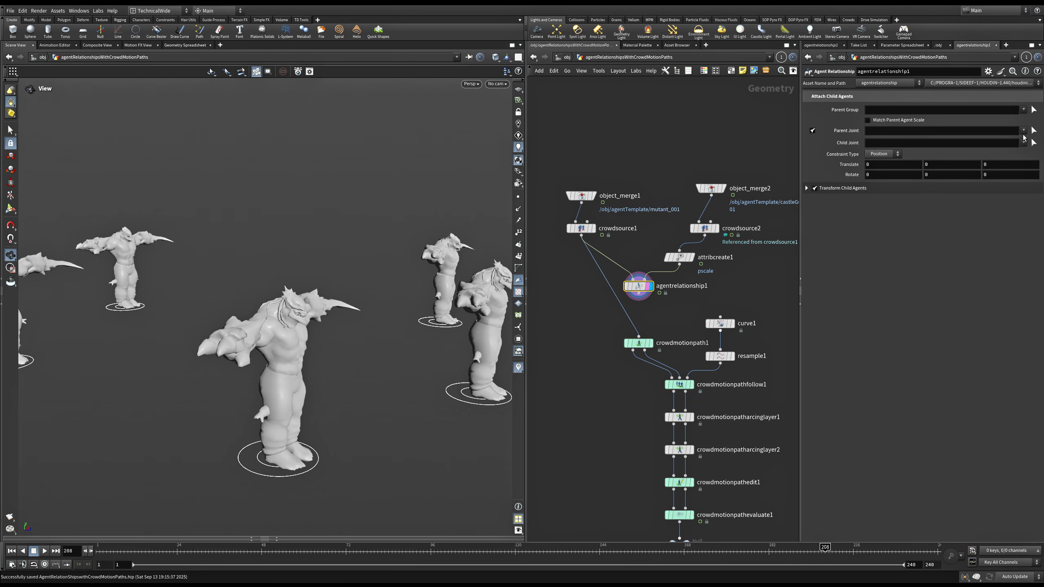
{"action": "left_click", "coordinate": [1023, 131]}
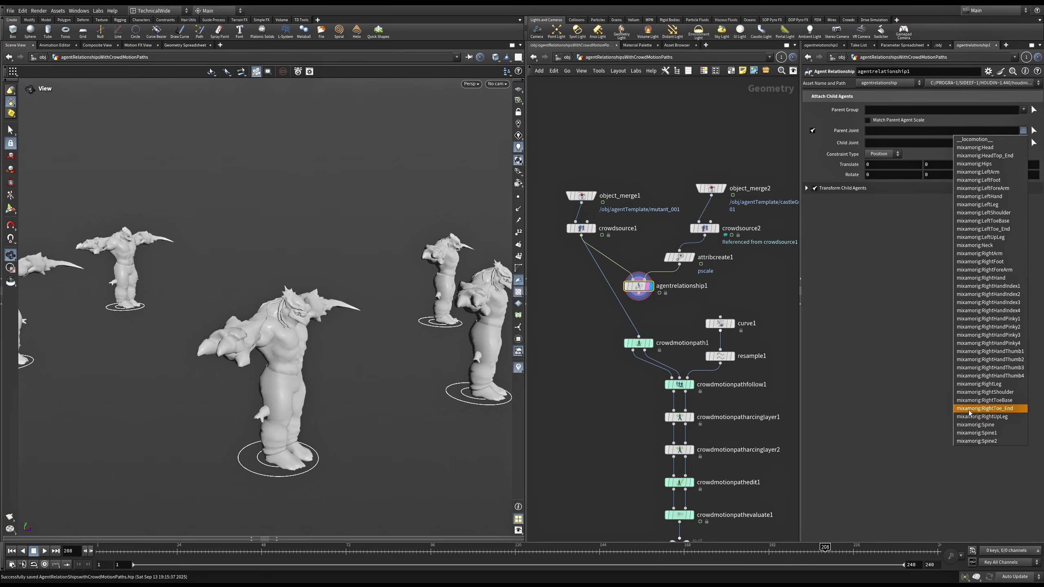
{"action": "left_click", "coordinate": [978, 434]}
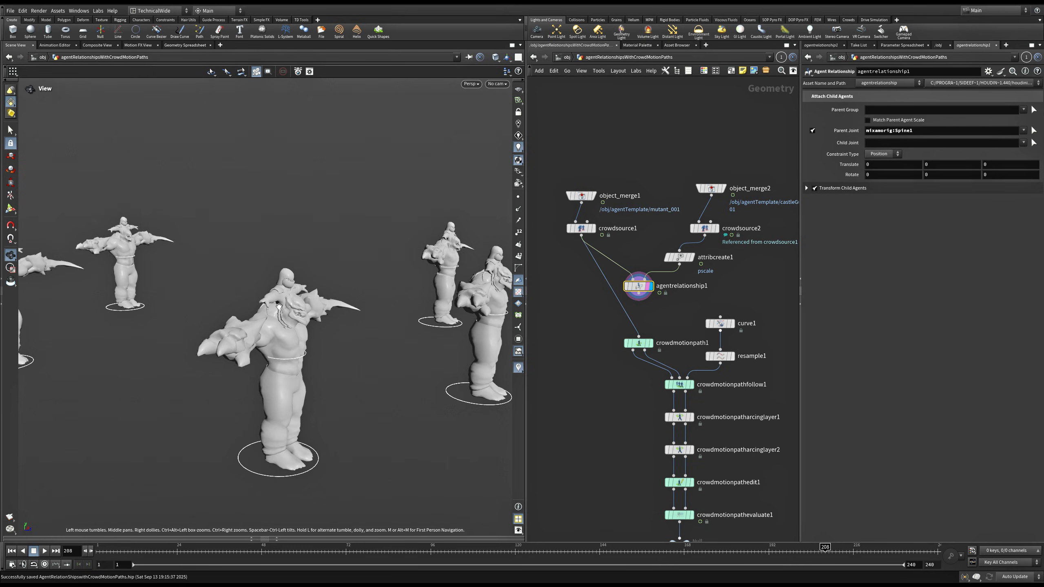
Step: Set the Child Joint of agentrelationship1 to mixamorig:Hips
{"action": "left_click_drag", "start_coordinate": [278, 306], "coordinate": [345, 288]}
{"action": "right_click_drag", "start_coordinate": [346, 288], "coordinate": [331, 324]}
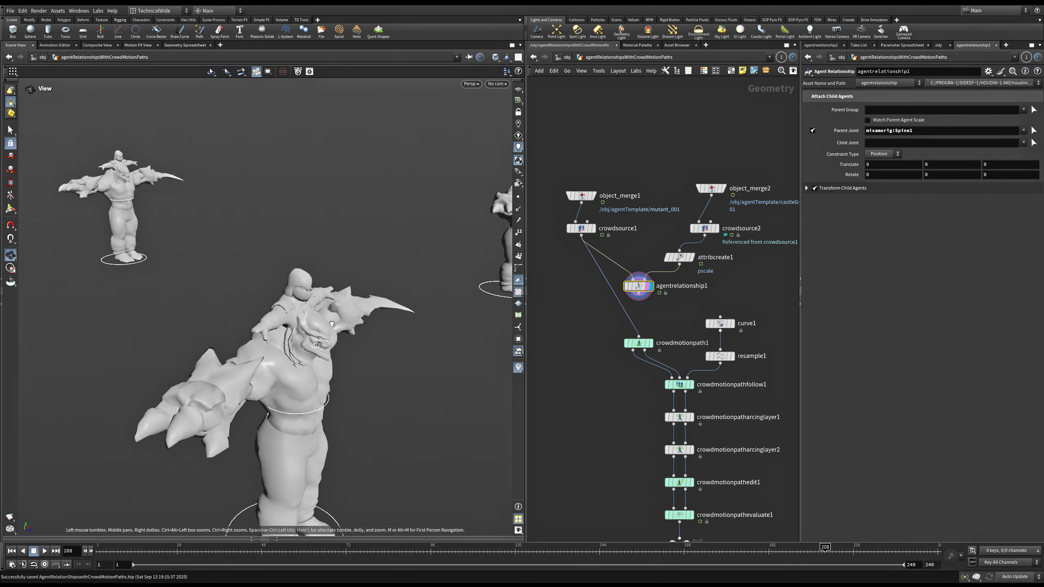
{"action": "left_click_drag", "start_coordinate": [332, 324], "coordinate": [362, 308]}
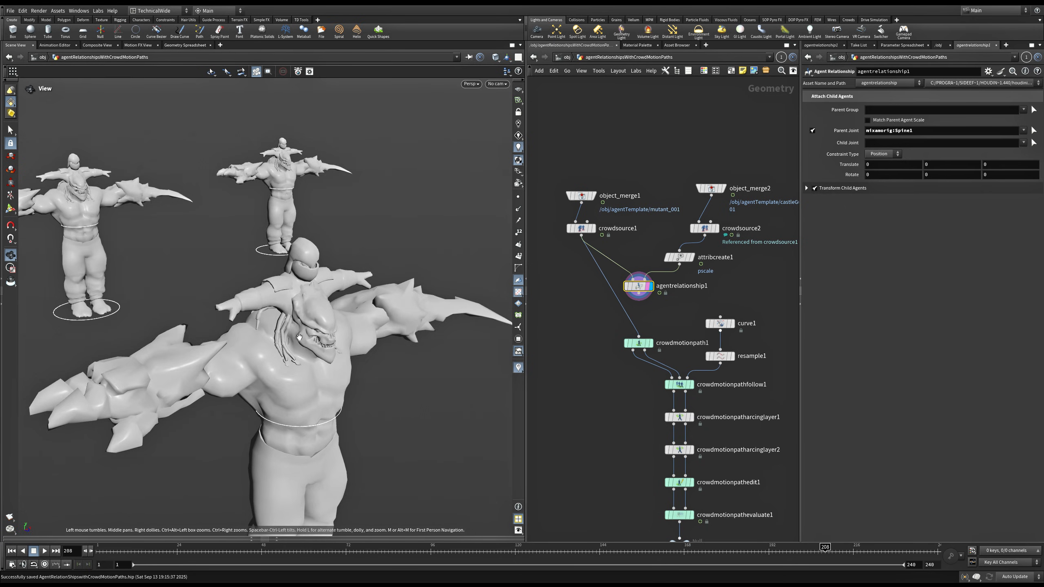
{"action": "left_click", "coordinate": [1023, 143]}
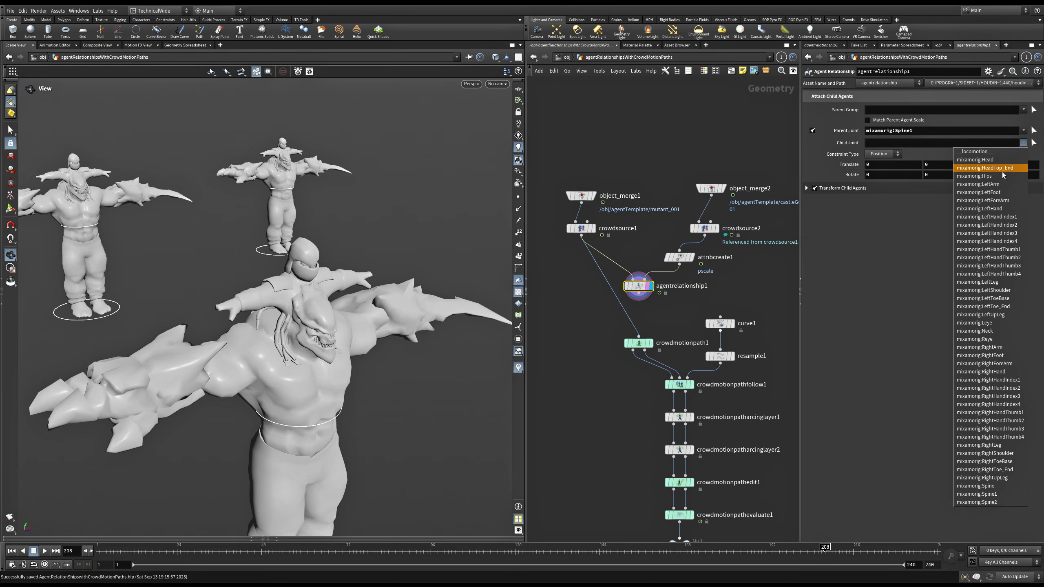
{"action": "left_click", "coordinate": [1000, 179]}
{"action": "left_click_drag", "start_coordinate": [288, 321], "coordinate": [216, 347]}
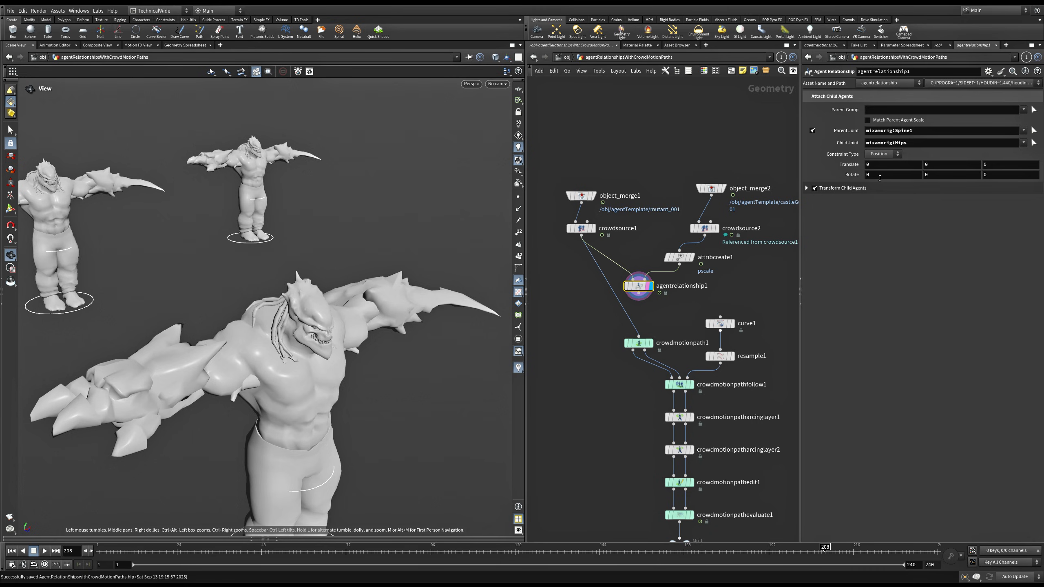
Step: On agentrelationship1, set the second Translate component to 1.3 and the first Rotate component to -22.2
{"action": "middle_click_drag", "start_coordinate": [943, 163], "coordinate": [1003, 158]}
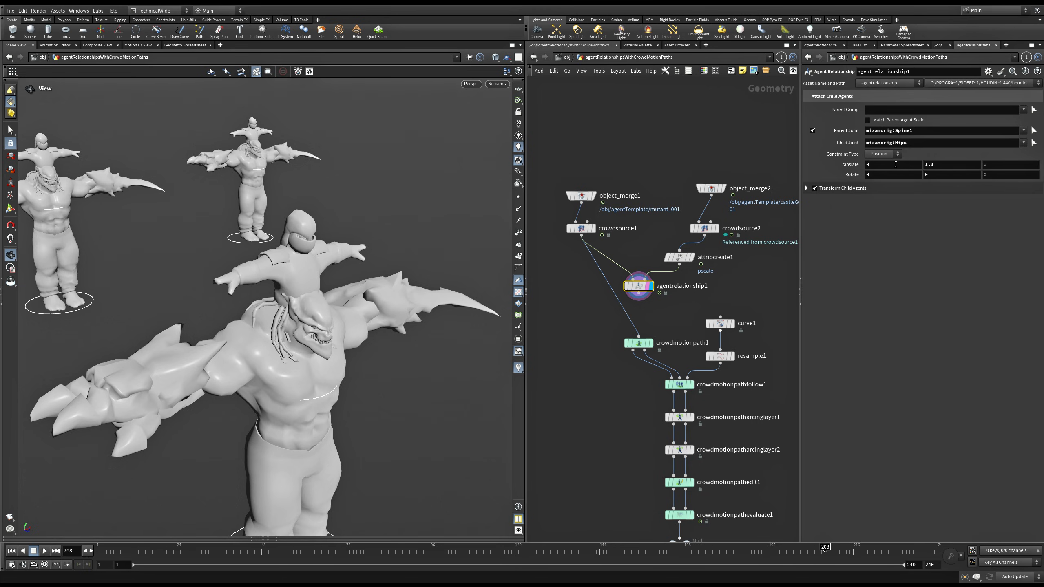
{"action": "middle_click_drag", "start_coordinate": [887, 174], "coordinate": [182, 183]}
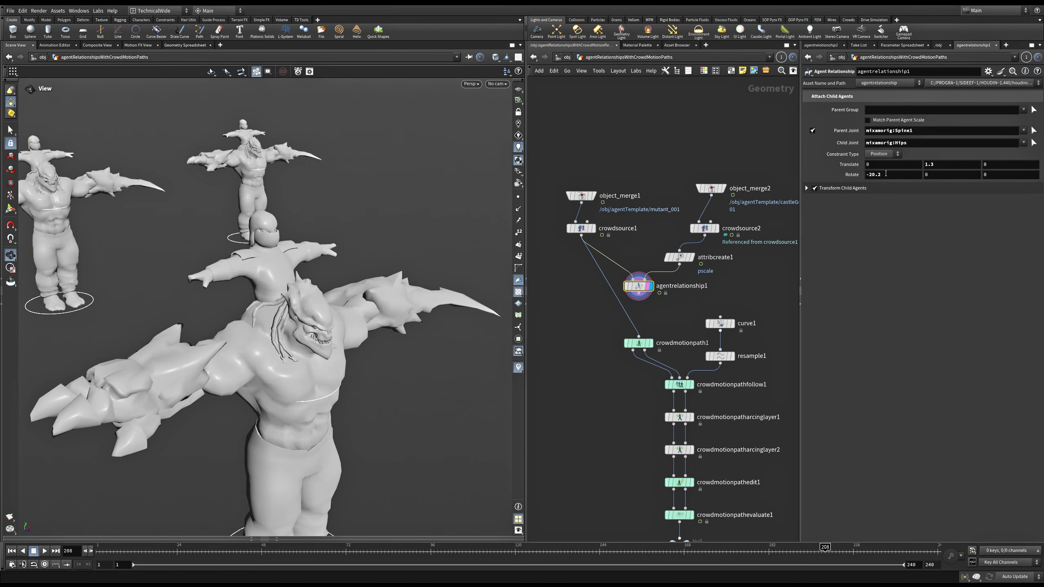
{"action": "middle_click_drag", "start_coordinate": [888, 174], "coordinate": [813, 189]}
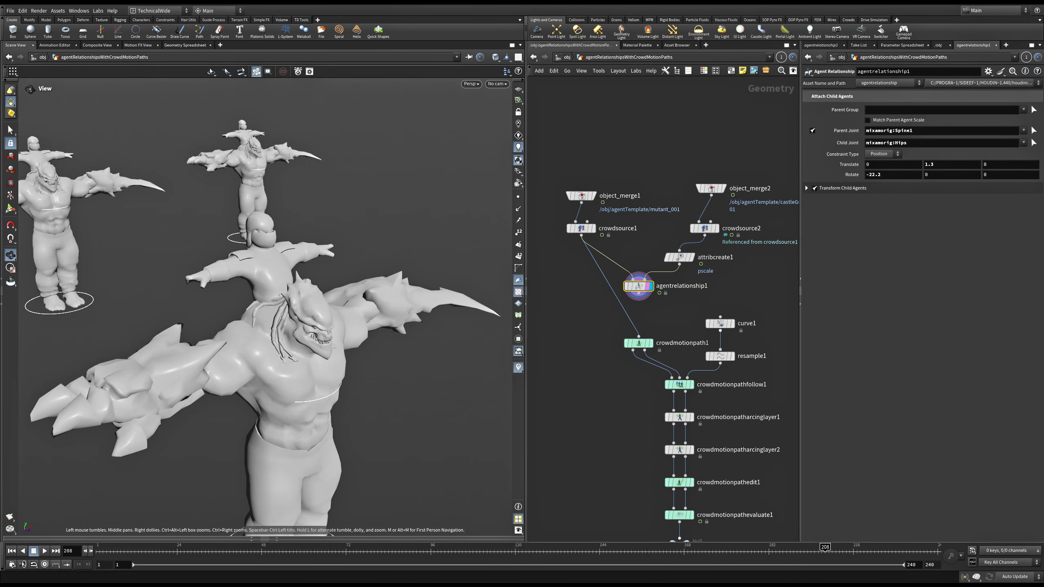
Step: Feed agentrelationship1 into crowdmotionpath1 in place of crowdsource1 and display crowdmotionpath1
{"action": "scroll", "coordinate": [651, 350], "scroll_direction": "up", "scroll_amount": 2}
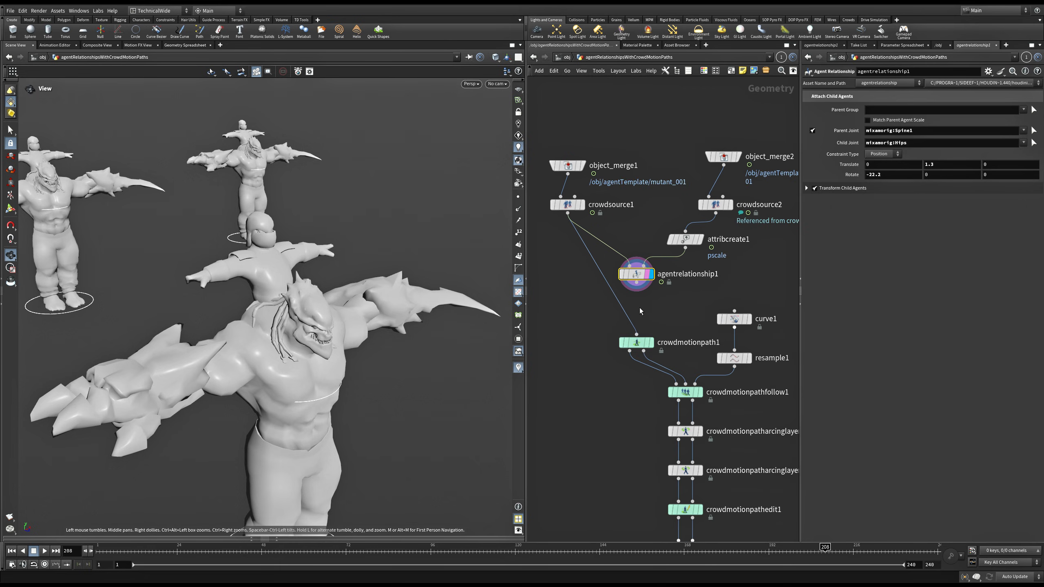
{"action": "left_click_drag", "start_coordinate": [264, 307], "coordinate": [323, 300]}
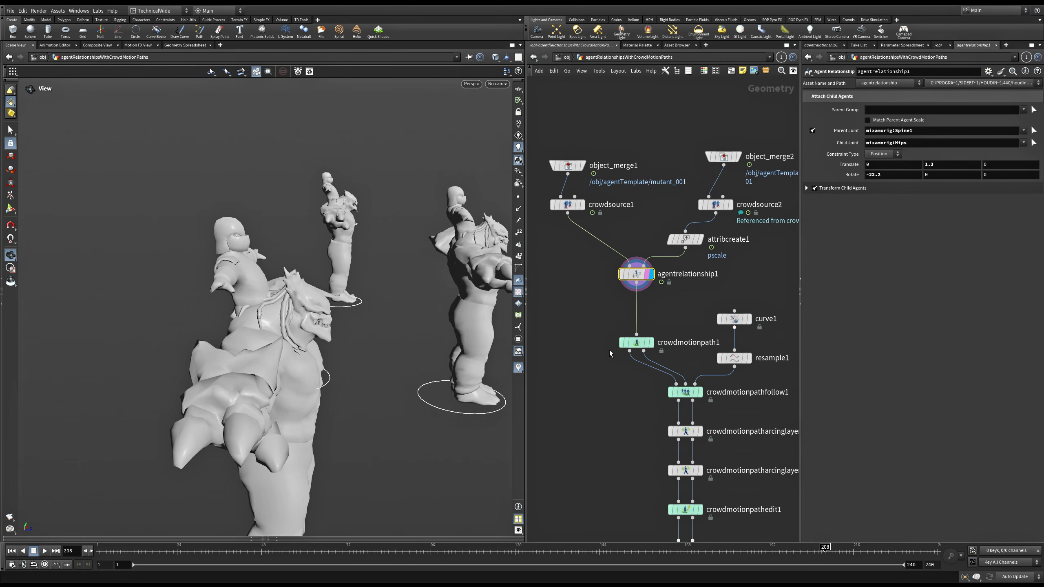
{"action": "left_click", "coordinate": [633, 343]}
{"action": "left_click", "coordinate": [651, 342]}
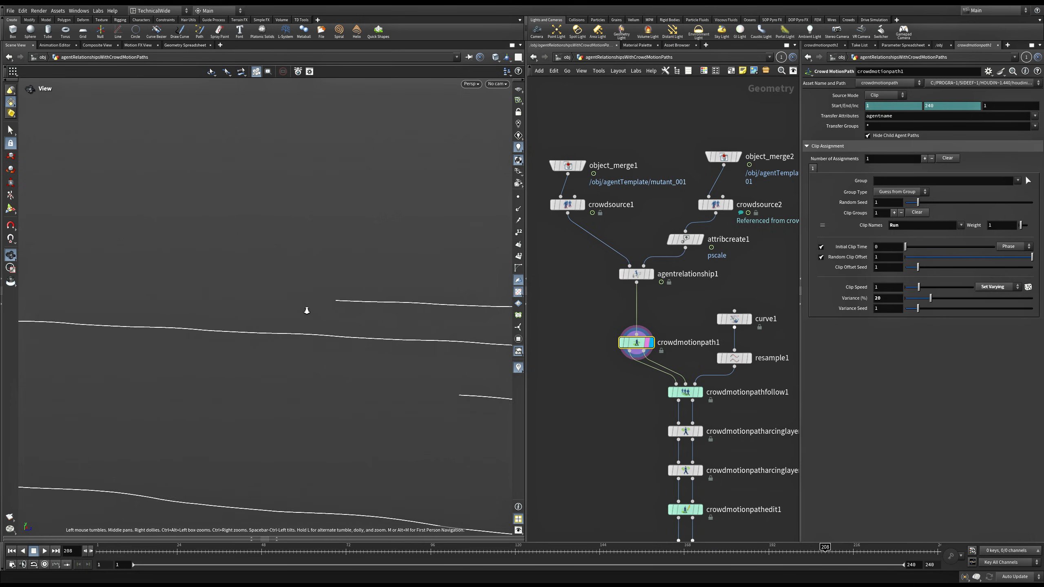
{"action": "right_click_drag", "start_coordinate": [307, 311], "coordinate": [367, 275]}
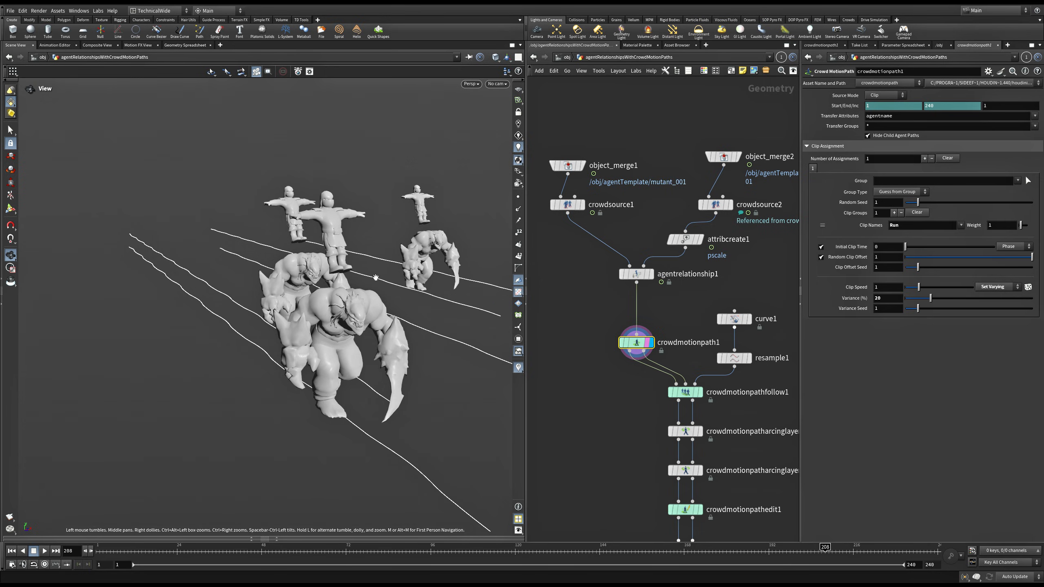
Step: Add a second clip assignment to crowdmotionpath1 and set its clip name to CheeringSit
{"action": "left_click", "coordinate": [924, 159]}
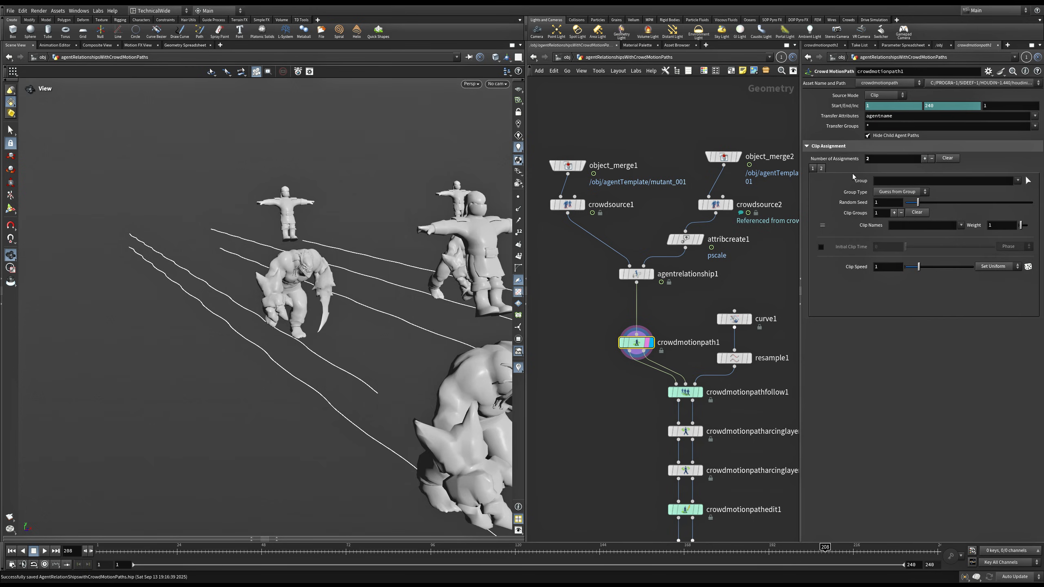
{"action": "left_click", "coordinate": [932, 159]}
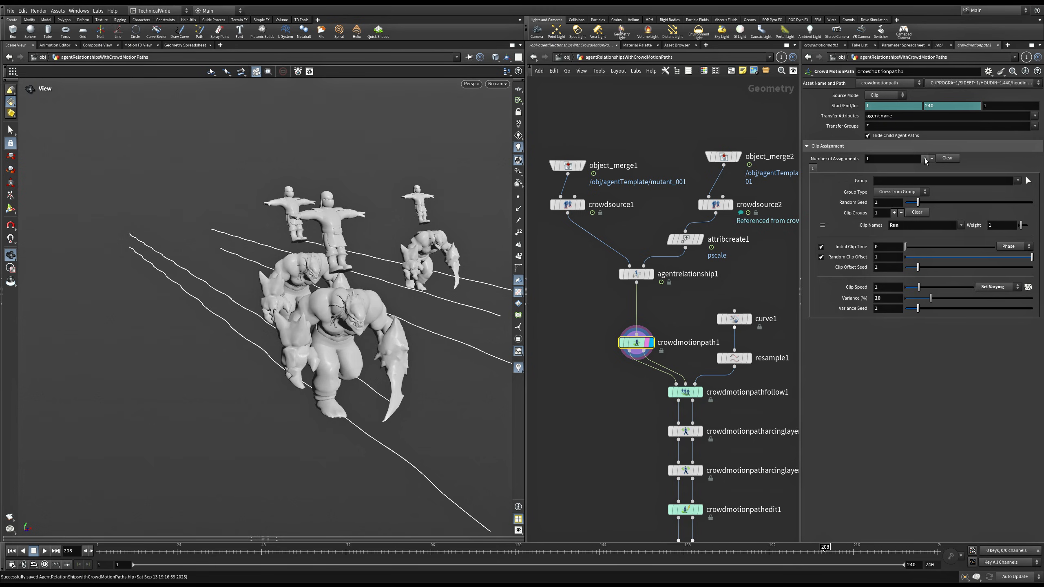
{"action": "left_click", "coordinate": [925, 158]}
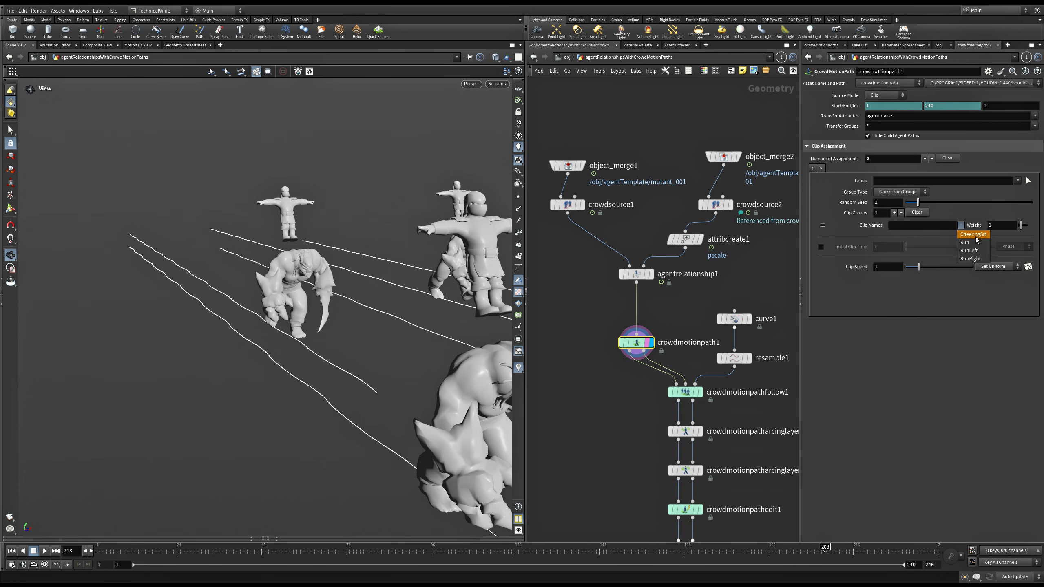
{"action": "left_click", "coordinate": [973, 234]}
{"action": "left_click_drag", "start_coordinate": [392, 276], "coordinate": [256, 259]}
{"action": "middle_click_drag", "start_coordinate": [256, 258], "coordinate": [193, 239]}
{"action": "right_click_drag", "start_coordinate": [193, 239], "coordinate": [422, 287]}
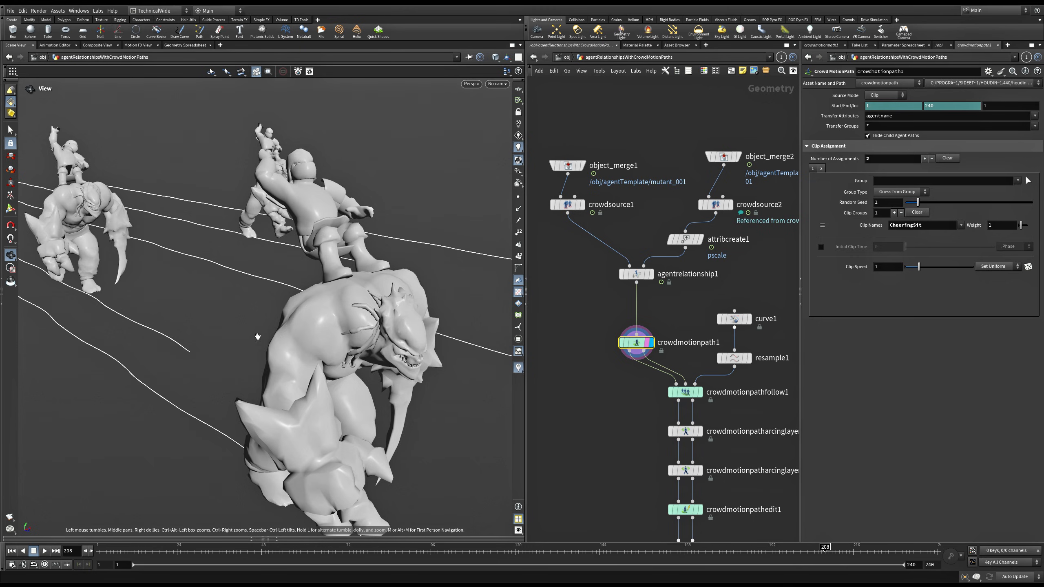
Step: Make the second assignment's Clip Speed varying with 20% variance, and enable Initial Clip Time and Random Clip Offset
{"action": "left_click", "coordinate": [992, 284]}
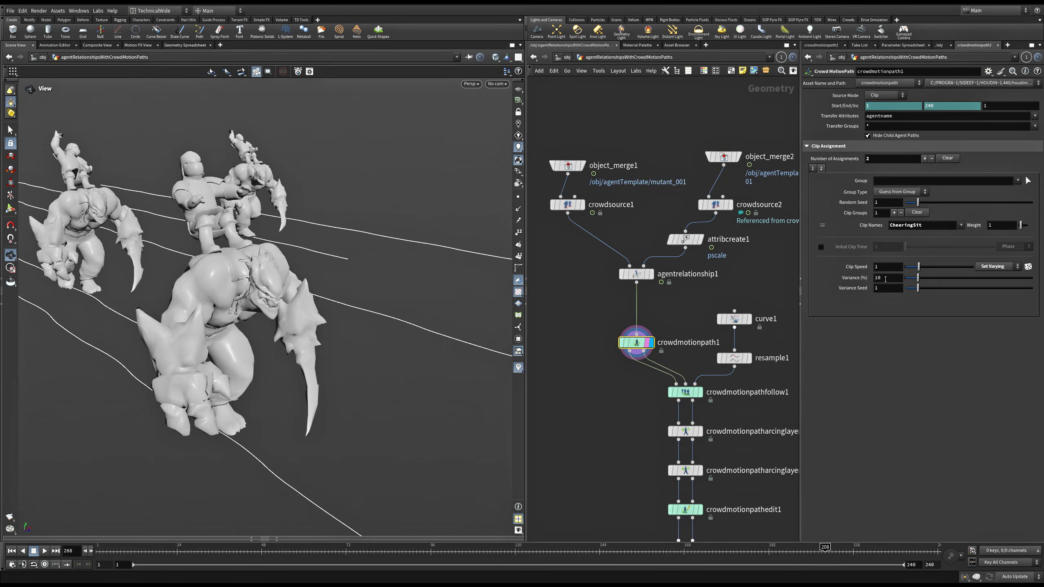
{"action": "type", "text": "20"}
{"action": "key", "text": "Return"}
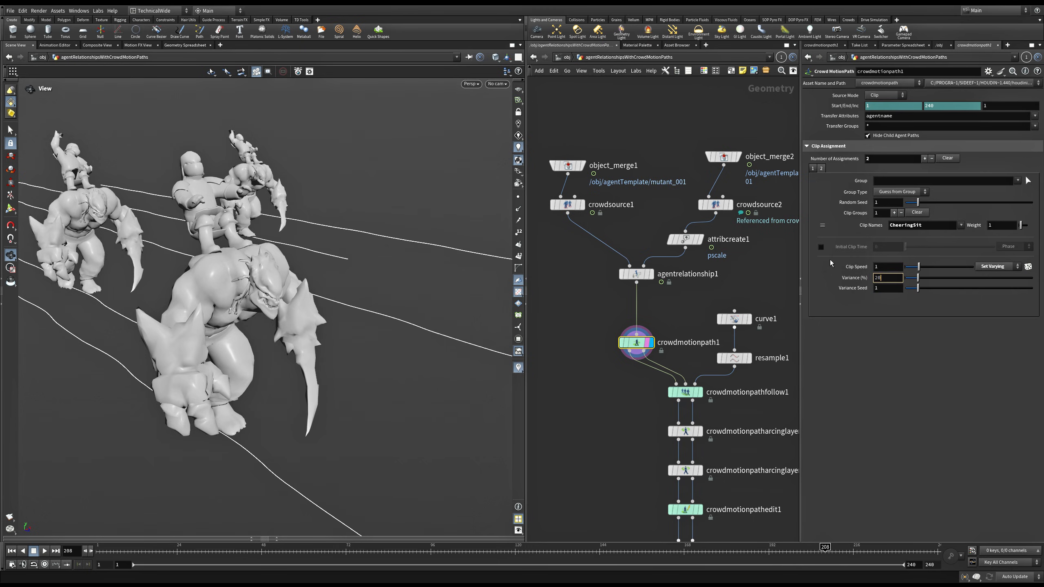
{"action": "left_click", "coordinate": [821, 247]}
{"action": "left_click", "coordinate": [821, 257]}
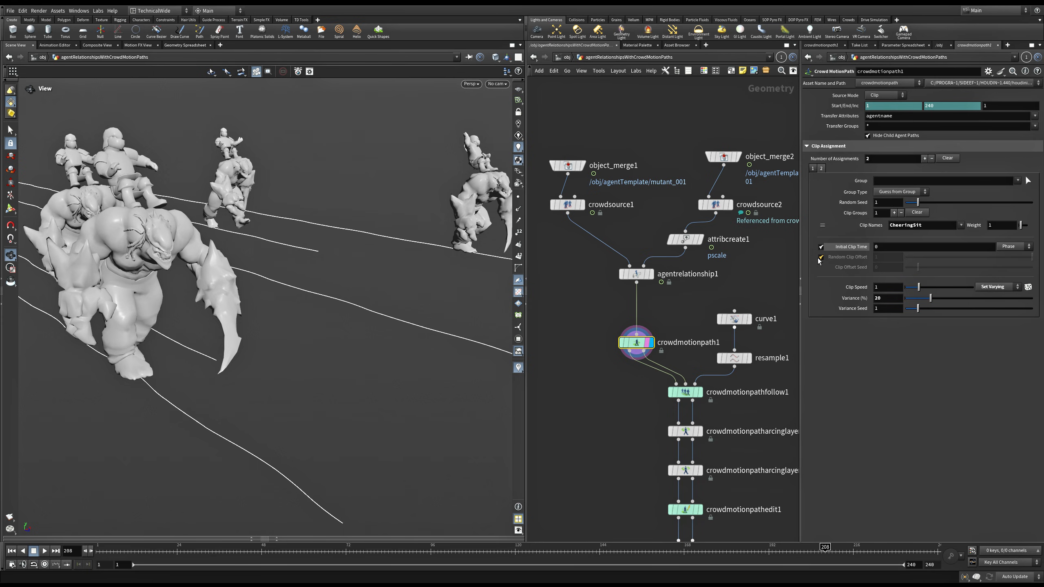
{"action": "left_click_drag", "start_coordinate": [169, 259], "coordinate": [181, 276]}
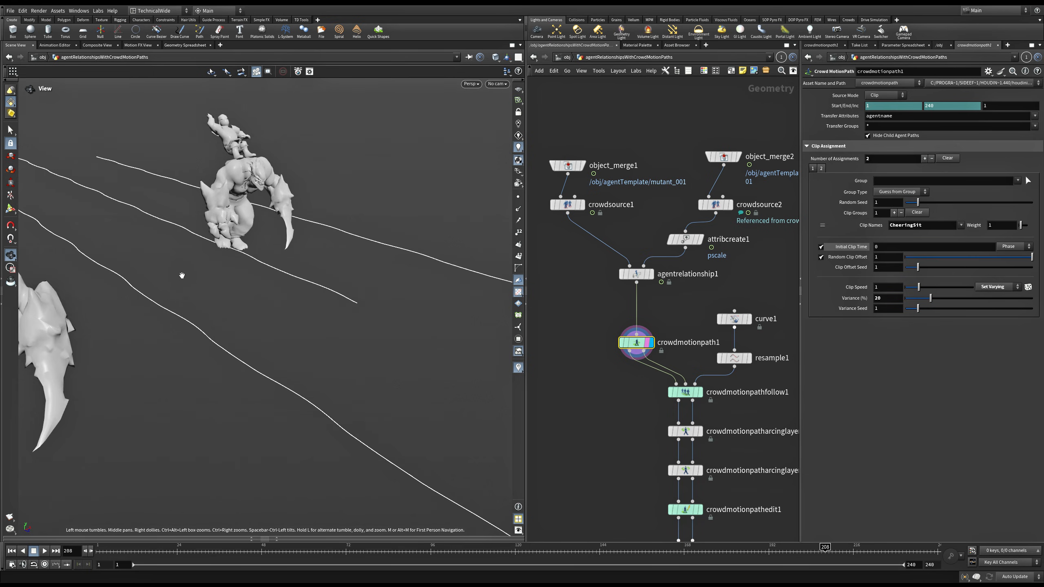
{"action": "right_click_drag", "start_coordinate": [181, 275], "coordinate": [182, 310]}
{"action": "middle_click_drag", "start_coordinate": [181, 310], "coordinate": [268, 304]}
{"action": "scroll", "coordinate": [268, 303], "scroll_direction": "up", "scroll_amount": 3}
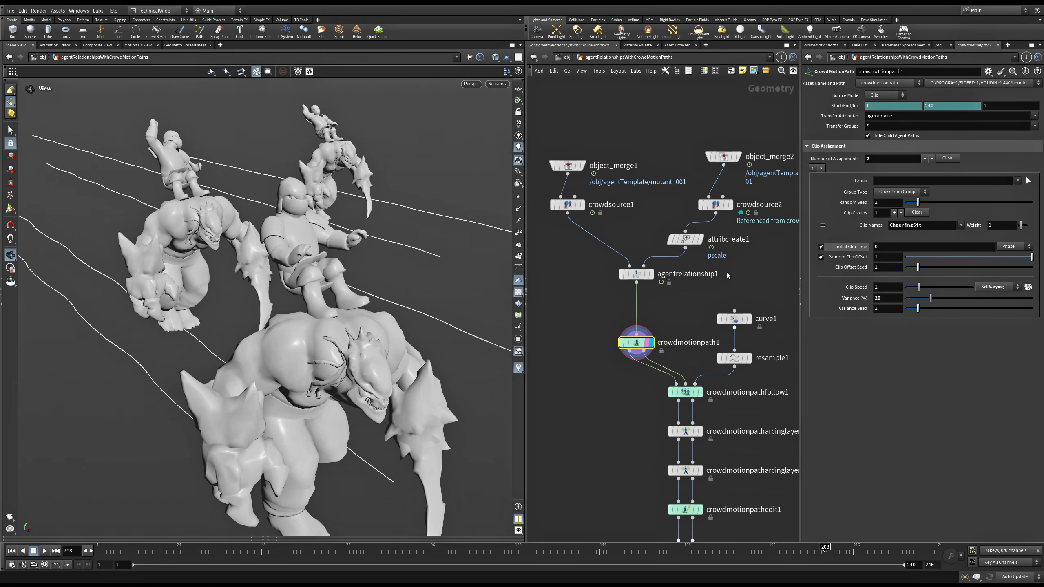
Step: Set the Translate of agentrelationship1 to -0.5, 0.8 and 0.5
{"action": "left_click", "coordinate": [641, 274]}
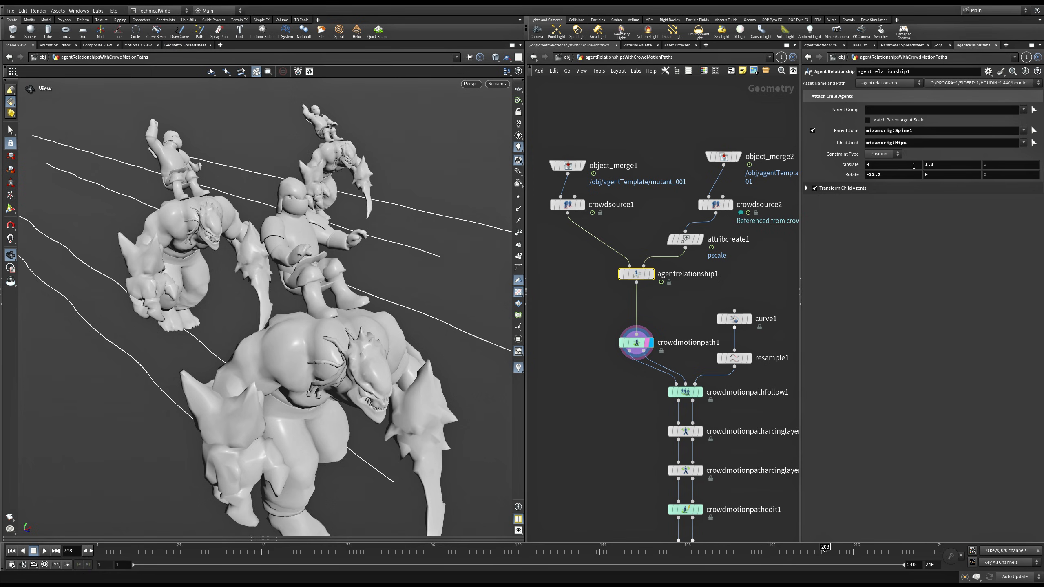
{"action": "middle_click_drag", "start_coordinate": [913, 165], "coordinate": [1022, 165]}
{"action": "key", "text": "ctrl+z"}
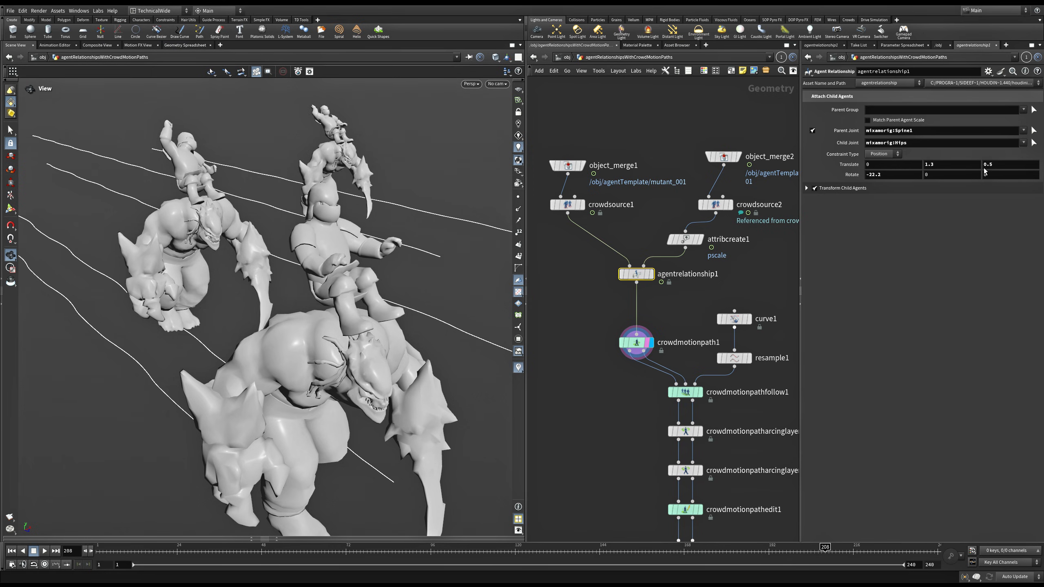
{"action": "middle_click_drag", "start_coordinate": [953, 162], "coordinate": [864, 166]}
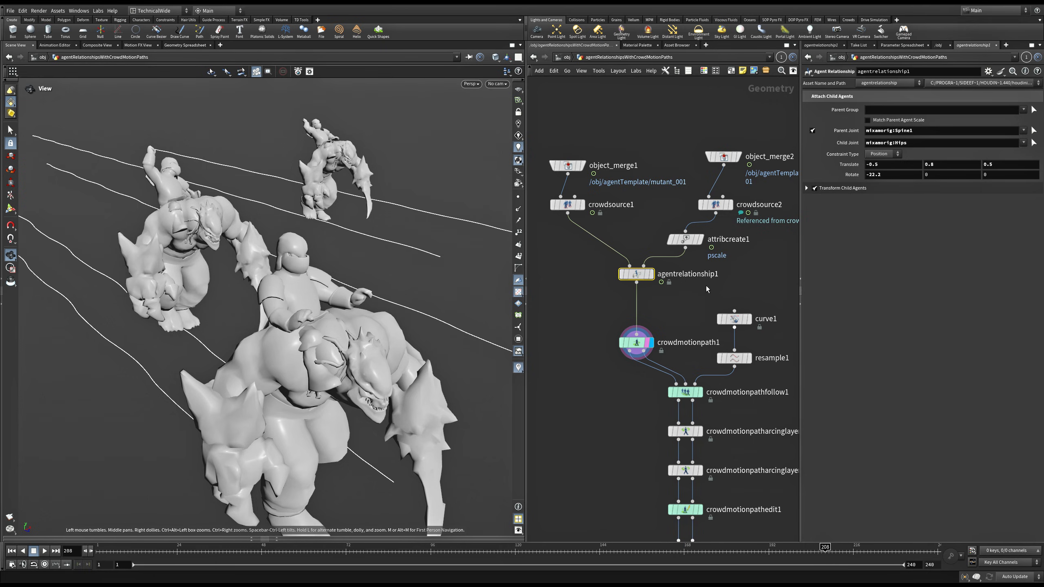
Step: Change the Constraint Type of agentrelationship1 to All
{"action": "left_click_drag", "start_coordinate": [712, 275], "coordinate": [688, 228]}
{"action": "left_click", "coordinate": [685, 239]}
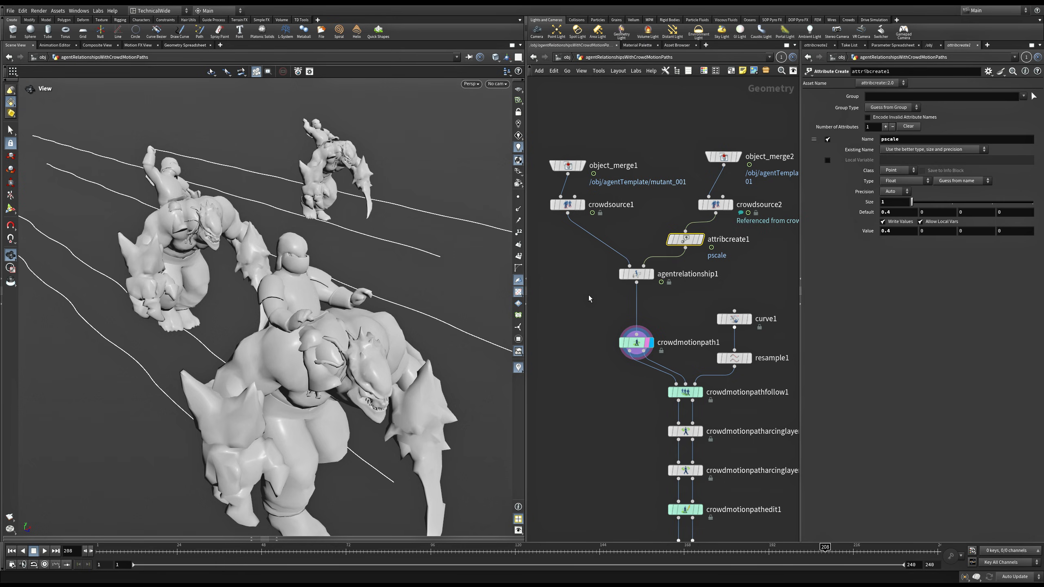
{"action": "left_click_drag", "start_coordinate": [612, 284], "coordinate": [633, 272]}
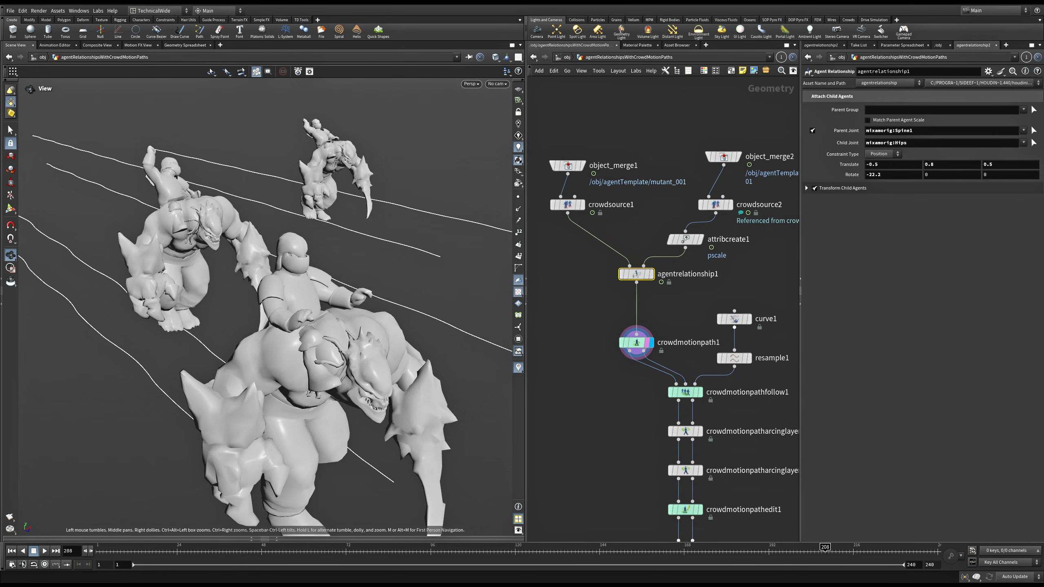
{"action": "left_click", "coordinate": [882, 154]}
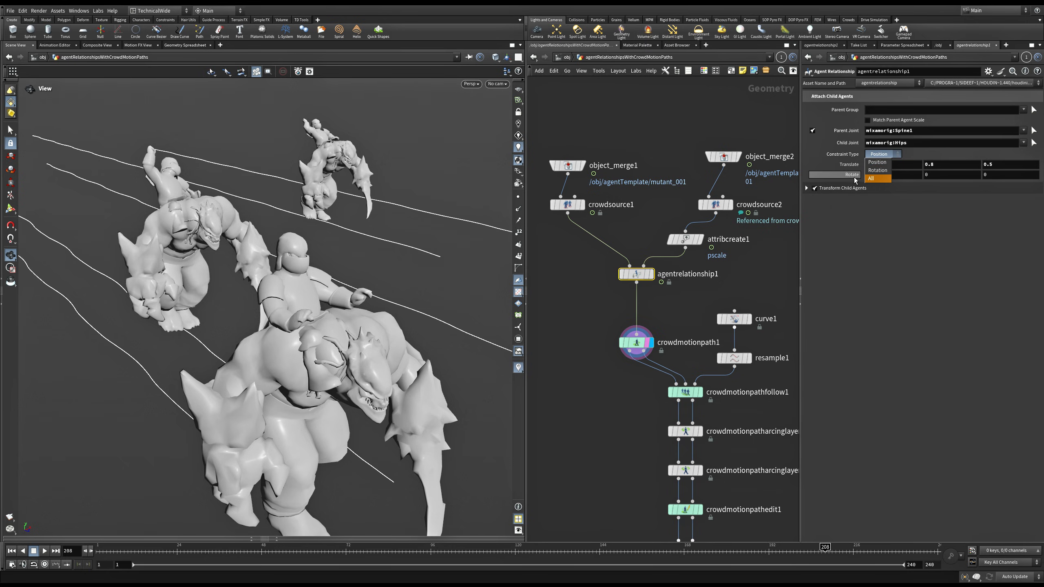
{"action": "left_click", "coordinate": [880, 180]}
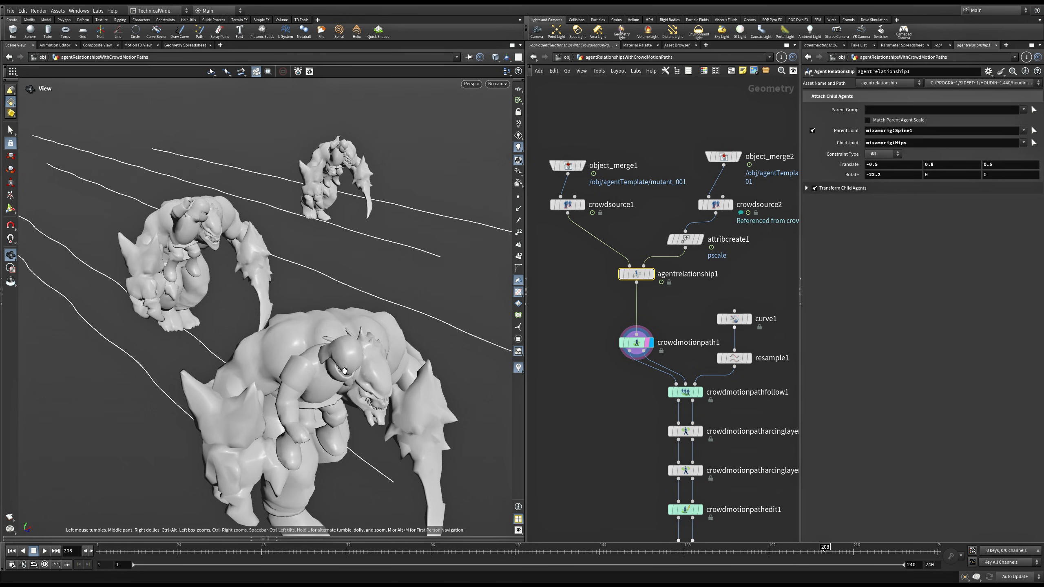
{"action": "left_click_drag", "start_coordinate": [355, 372], "coordinate": [347, 304]}
{"action": "right_click_drag", "start_coordinate": [270, 393], "coordinate": [318, 324]}
{"action": "scroll", "coordinate": [320, 328], "scroll_direction": "up", "scroll_amount": 3}
{"action": "scroll", "coordinate": [320, 333], "scroll_direction": "down", "scroll_amount": 2}
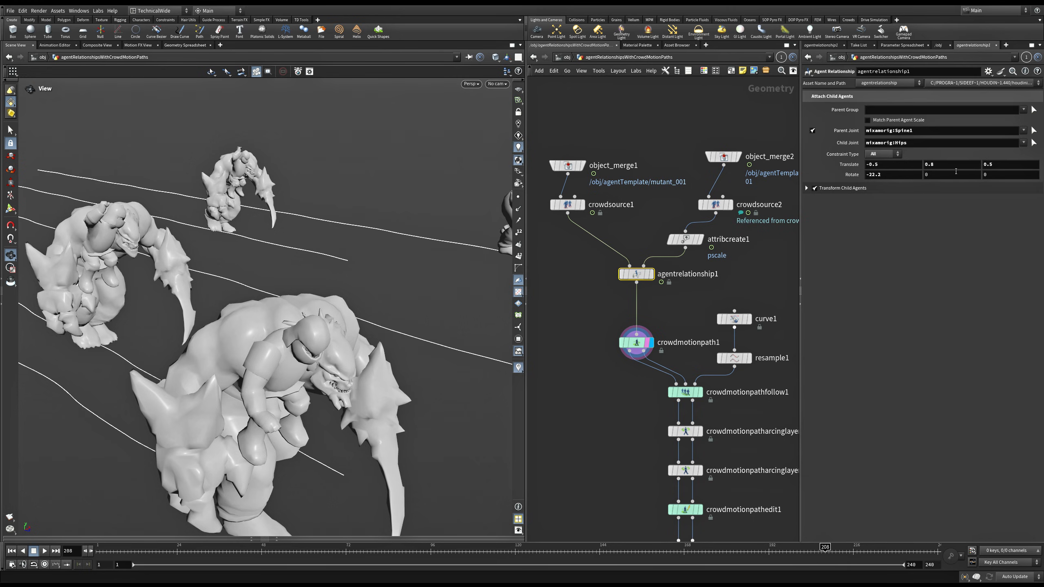
Step: Reposition the castle guards onto the mutants' upper backs with agentrelationship1's Translate, and set the third Rotate component to -0.29
{"action": "middle_click_drag", "start_coordinate": [942, 165], "coordinate": [964, 162]}
{"action": "left_click_drag", "start_coordinate": [325, 306], "coordinate": [283, 257]}
{"action": "middle_click_drag", "start_coordinate": [283, 257], "coordinate": [302, 272]}
{"action": "right_click_drag", "start_coordinate": [302, 272], "coordinate": [325, 306]}
{"action": "middle_click_drag", "start_coordinate": [879, 164], "coordinate": [898, 164]}
{"action": "mouse_move", "coordinate": [279, 267]}
{"action": "left_mouse_down"}
{"action": "mouse_move", "coordinate": [345, 267]}
{"action": "mouse_move", "coordinate": [288, 284]}
{"action": "left_mouse_up"}
{"action": "right_click_drag", "start_coordinate": [288, 284], "coordinate": [285, 323]}
{"action": "middle_click_drag", "start_coordinate": [1005, 166], "coordinate": [983, 181]}
{"action": "middle_click_drag", "start_coordinate": [944, 165], "coordinate": [1020, 180]}
{"action": "mouse_move", "coordinate": [990, 168]}
{"action": "middle_mouse_down"}
{"action": "mouse_move", "coordinate": [1031, 162]}
{"action": "mouse_move", "coordinate": [994, 164]}
{"action": "middle_mouse_up"}
{"action": "middle_click_drag", "start_coordinate": [882, 168], "coordinate": [858, 200]}
{"action": "middle_click_drag", "start_coordinate": [949, 163], "coordinate": [882, 203]}
{"action": "middle_click_drag", "start_coordinate": [1001, 174], "coordinate": [892, 211]}
Step: Fine-tune the Translate of agentrelationship1 to -0.021, 1.368 and 0.002
{"action": "left_click_drag", "start_coordinate": [284, 267], "coordinate": [123, 202]}
{"action": "middle_click_drag", "start_coordinate": [123, 202], "coordinate": [227, 293]}
{"action": "middle_click_drag", "start_coordinate": [884, 165], "coordinate": [792, 194]}
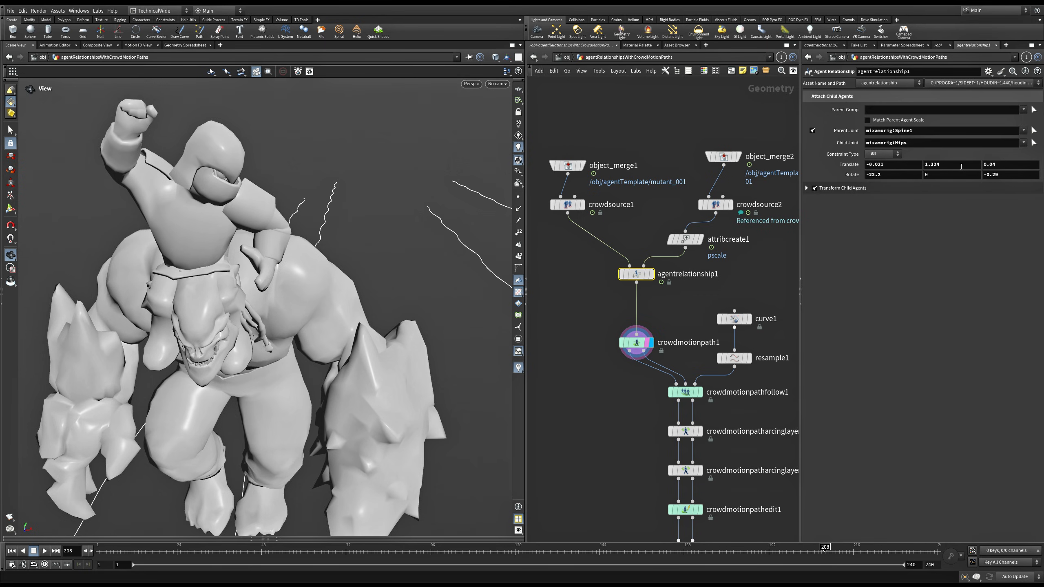
{"action": "middle_click_drag", "start_coordinate": [961, 167], "coordinate": [882, 206]}
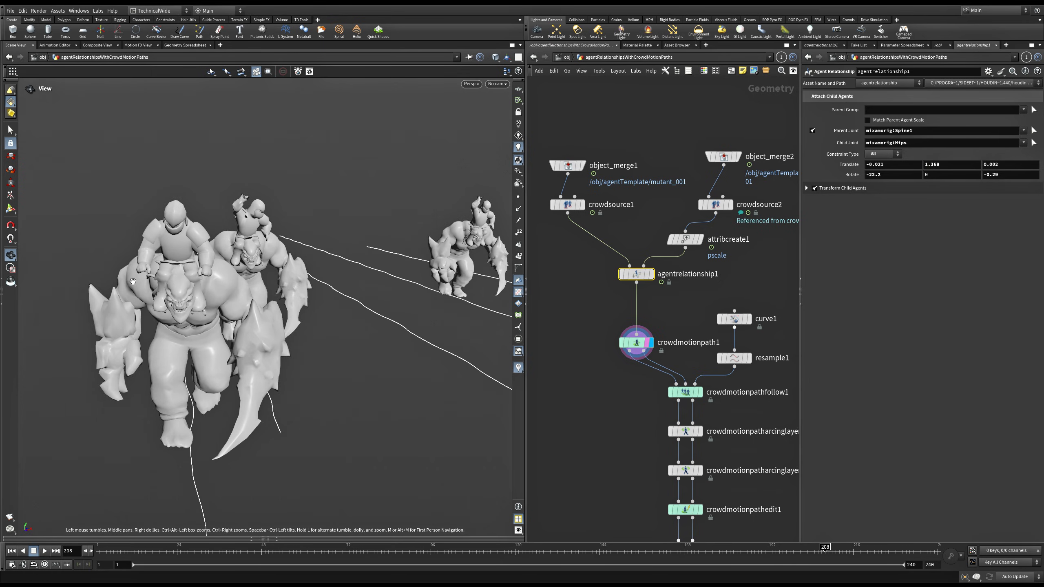
Step: Display the OUT_CROWD null and examine the castle guards riding the mutants up close
{"action": "middle_click_drag", "start_coordinate": [560, 492], "coordinate": [560, 355]}
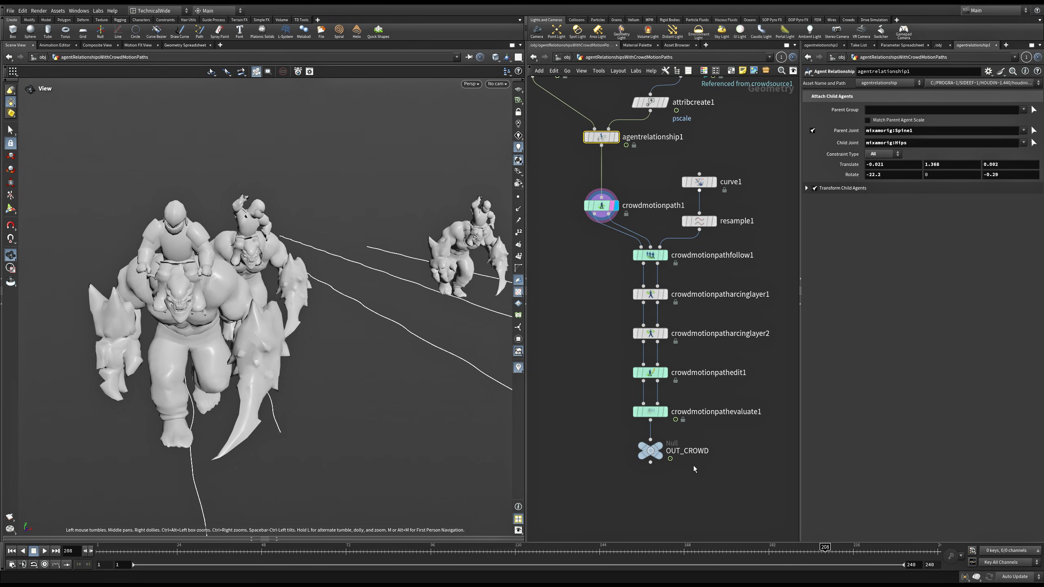
{"action": "left_click", "coordinate": [671, 433]}
{"action": "left_click", "coordinate": [650, 451]}
{"action": "key", "text": "space+g"}
{"action": "right_click_drag", "start_coordinate": [373, 322], "coordinate": [489, 293]}
{"action": "left_click_drag", "start_coordinate": [489, 294], "coordinate": [323, 290]}
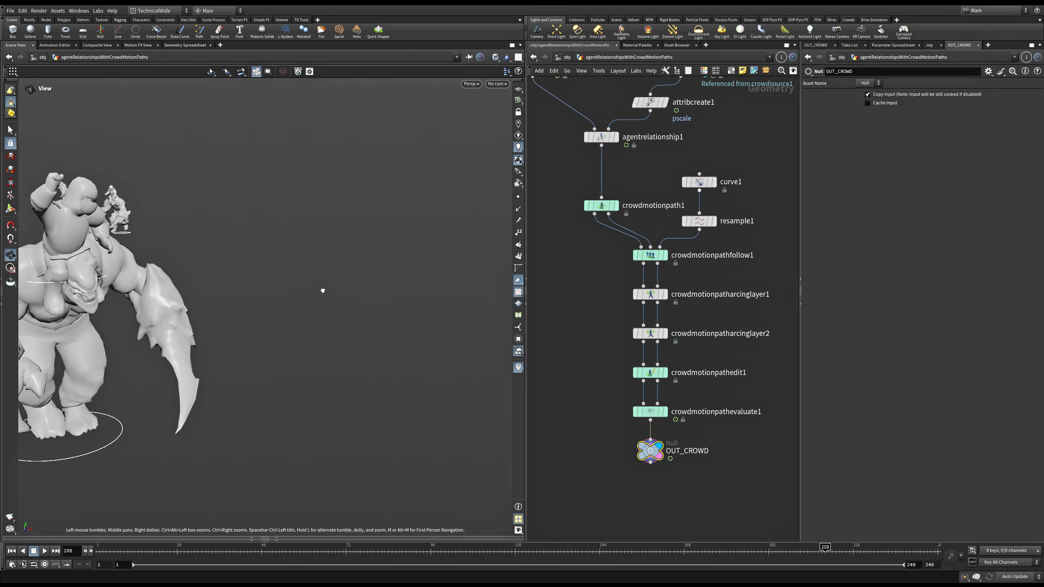
{"action": "right_click_drag", "start_coordinate": [323, 290], "coordinate": [237, 320]}
{"action": "left_click_drag", "start_coordinate": [237, 319], "coordinate": [176, 288]}
{"action": "right_click_drag", "start_coordinate": [176, 288], "coordinate": [208, 288]}
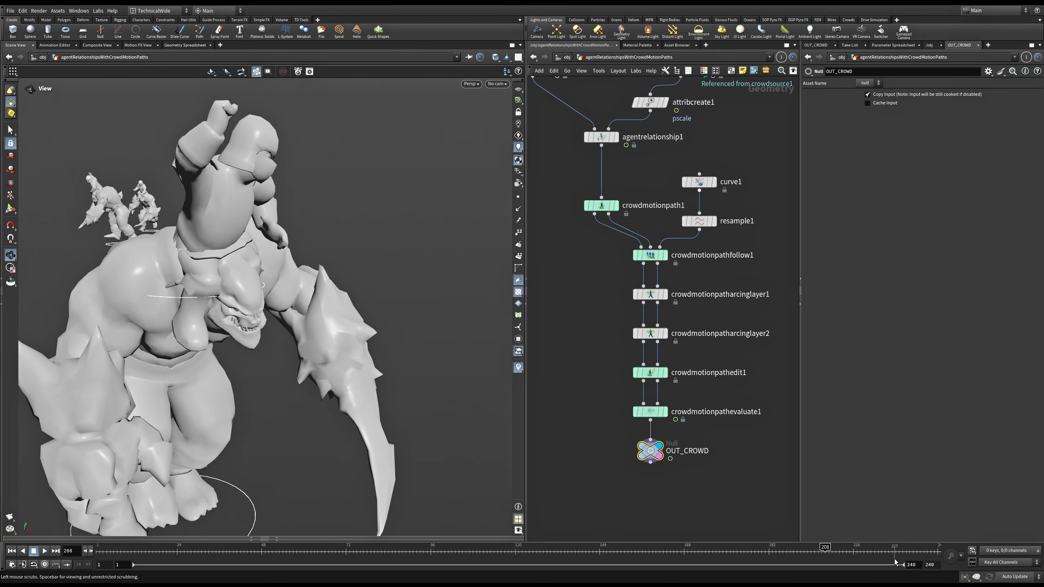
Step: Return the timeline to frame 1 and play the crowd animation
{"action": "left_click_drag", "start_coordinate": [896, 563], "coordinate": [399, 569]}
{"action": "right_click_drag", "start_coordinate": [136, 169], "coordinate": [313, 230]}
{"action": "left_click_drag", "start_coordinate": [423, 551], "coordinate": [72, 573]}
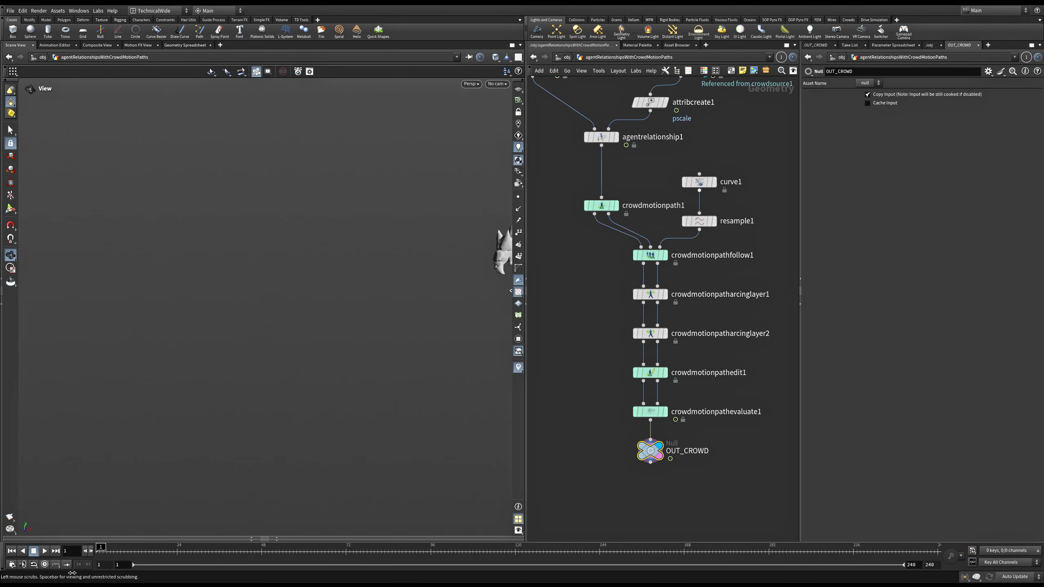
{"action": "left_click", "coordinate": [45, 552]}
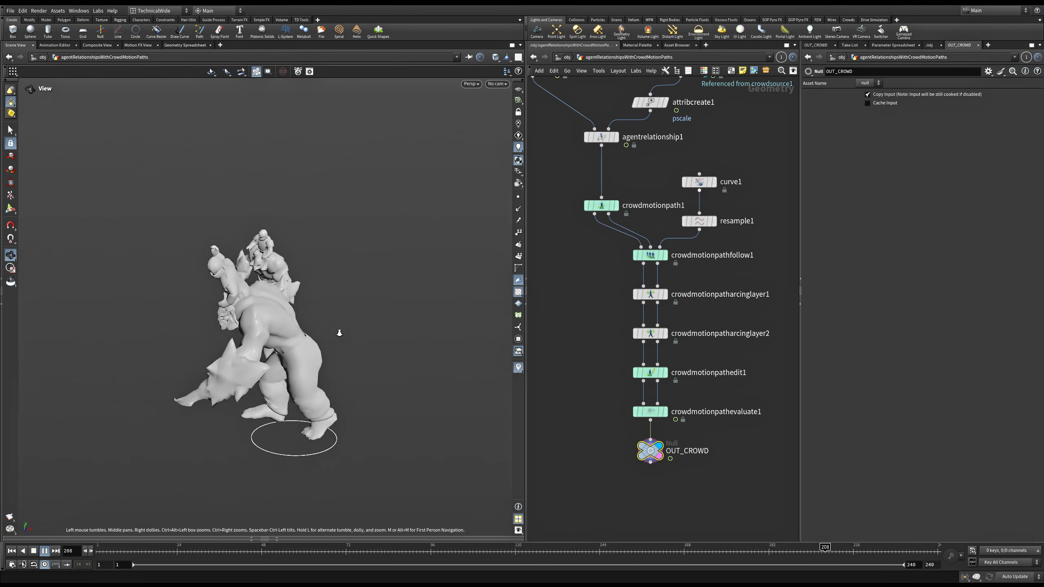
Step: Stop the playback and inspect a castle guard riding its mutant up close at frame 208
{"action": "left_click", "coordinate": [811, 552]}
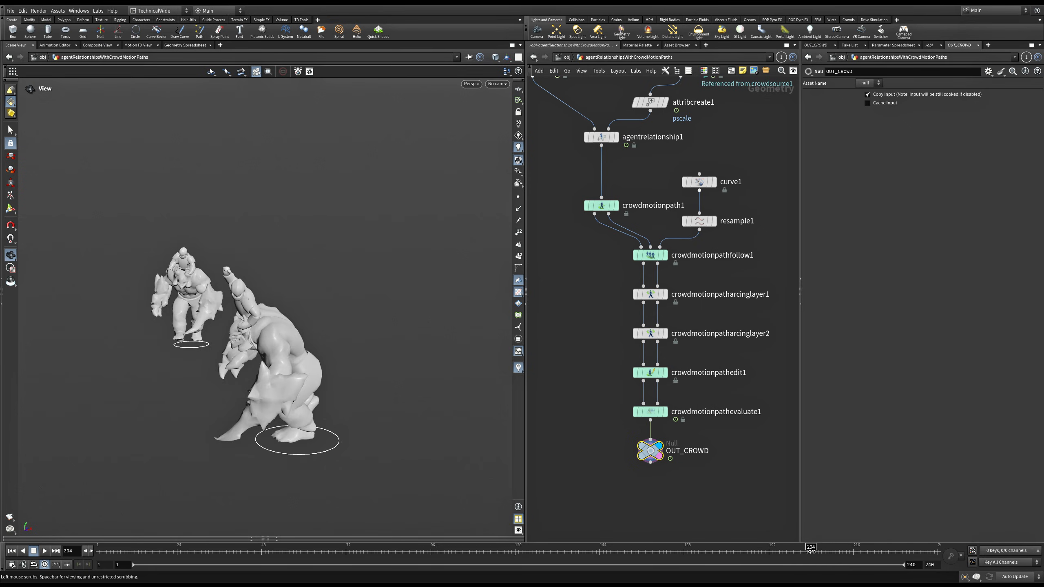
{"action": "left_click", "coordinate": [825, 551]}
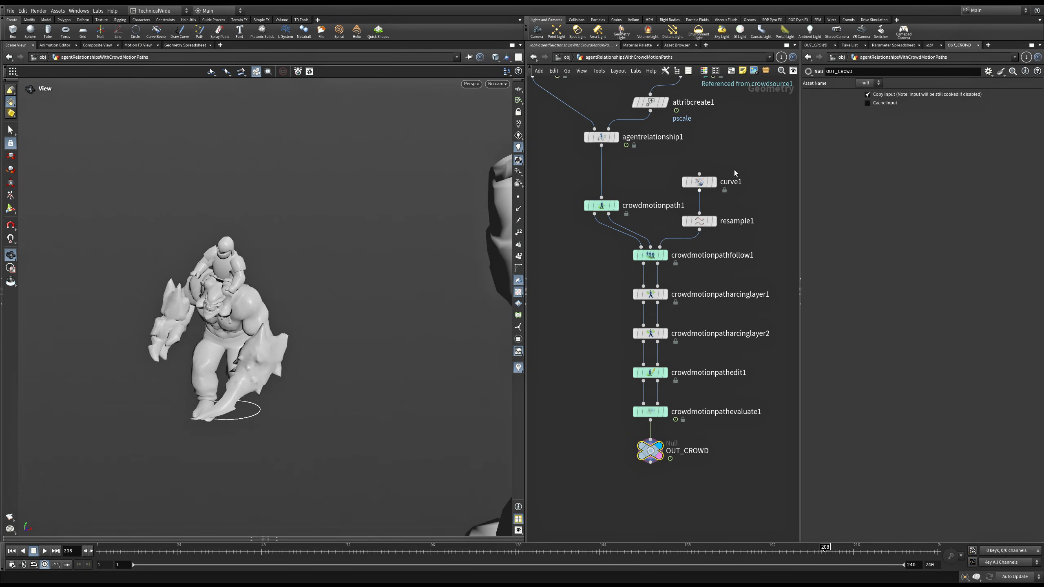
{"action": "scroll", "coordinate": [403, 224], "scroll_direction": "up", "scroll_amount": 3}
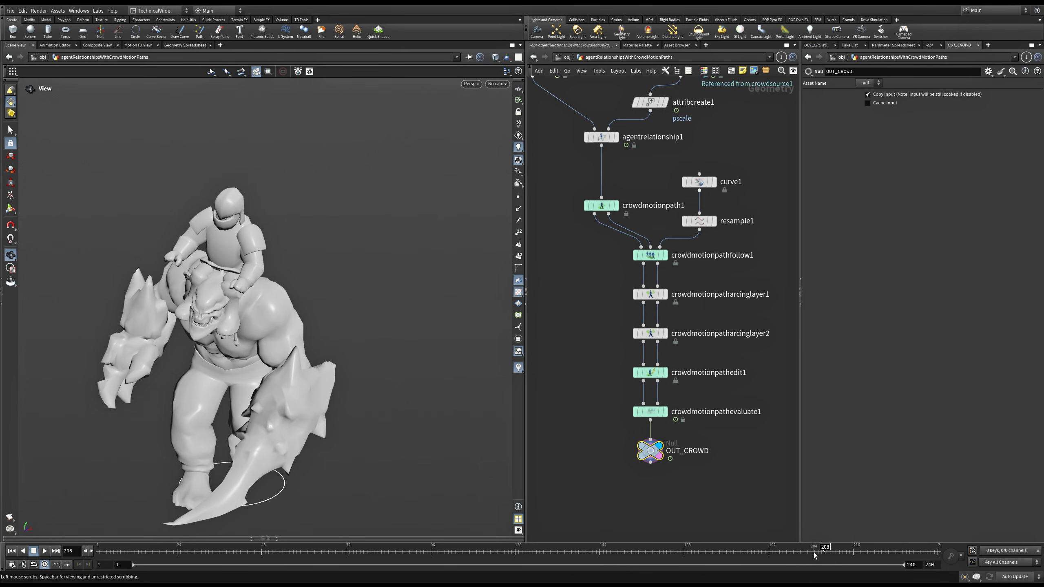
Step: Move the timeline to frame 97, save the scene and frame the riders in the viewport
{"action": "left_click_drag", "start_coordinate": [815, 555], "coordinate": [434, 555]}
{"action": "scroll", "coordinate": [398, 362], "scroll_direction": "down", "scroll_amount": 5}
{"action": "key", "text": "ctrl+s"}
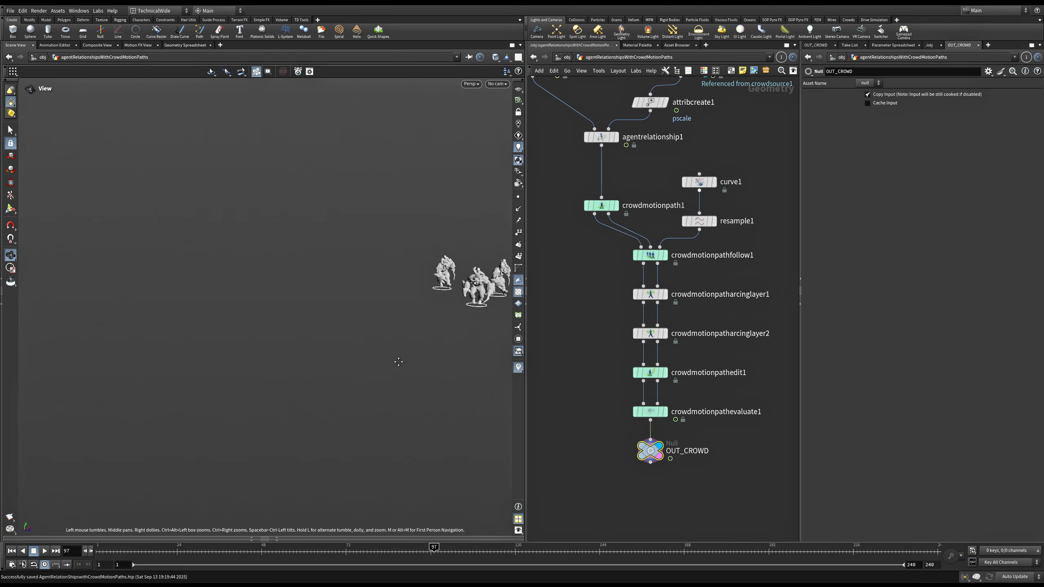
{"action": "key", "text": "f"}
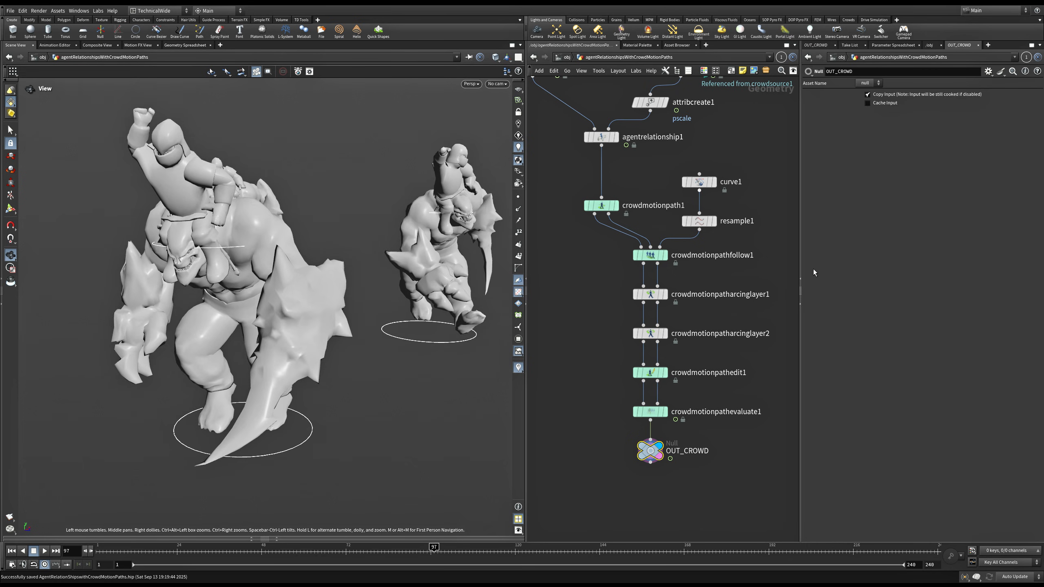
Step: Display crowdmotionpath1 and examine its motion paths with Hide Child Agent Paths turned off and back on
{"action": "left_click", "coordinate": [605, 206]}
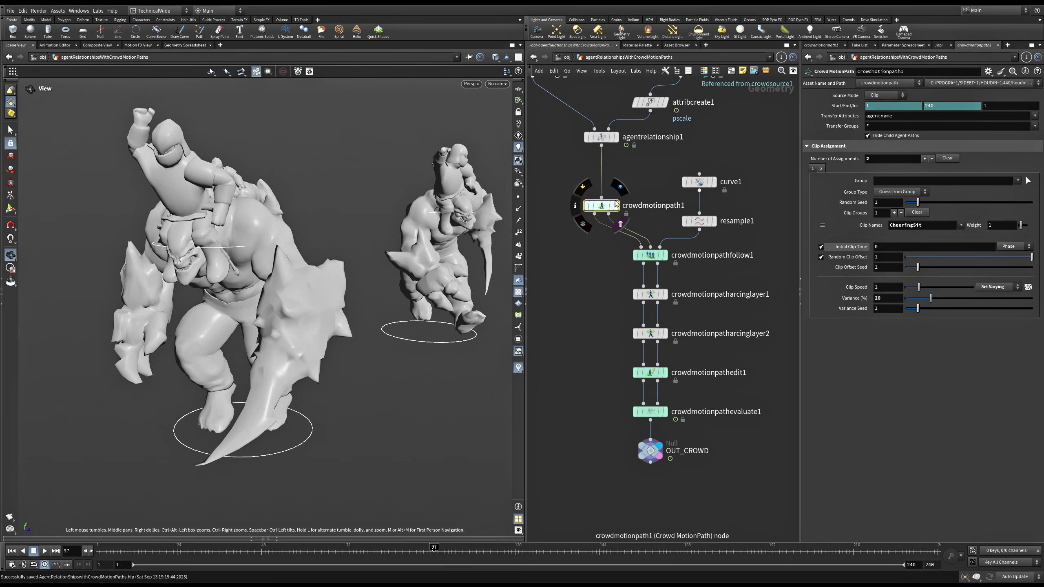
{"action": "left_click", "coordinate": [616, 205]}
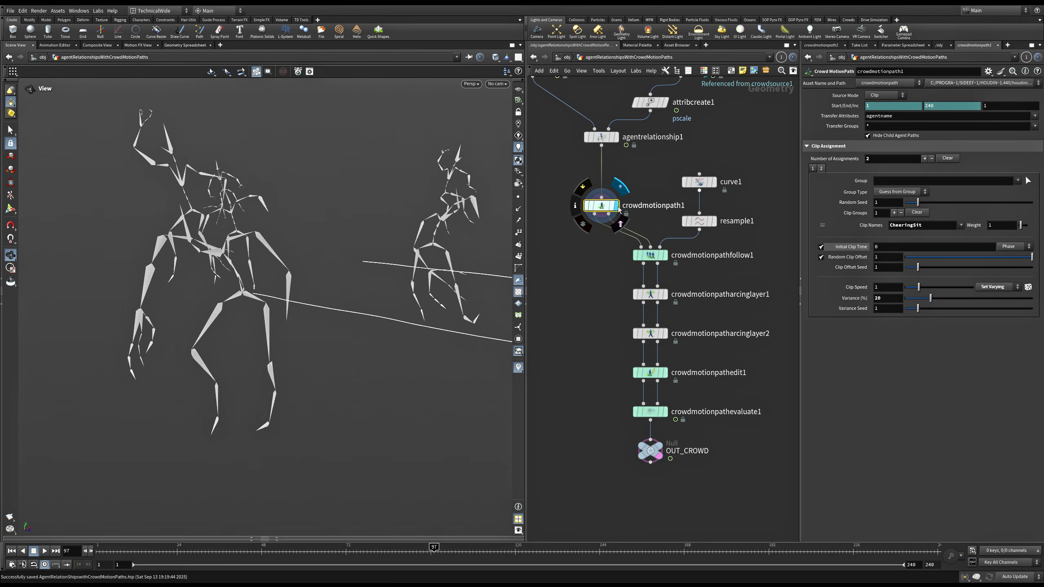
{"action": "right_click_drag", "start_coordinate": [292, 325], "coordinate": [252, 336]}
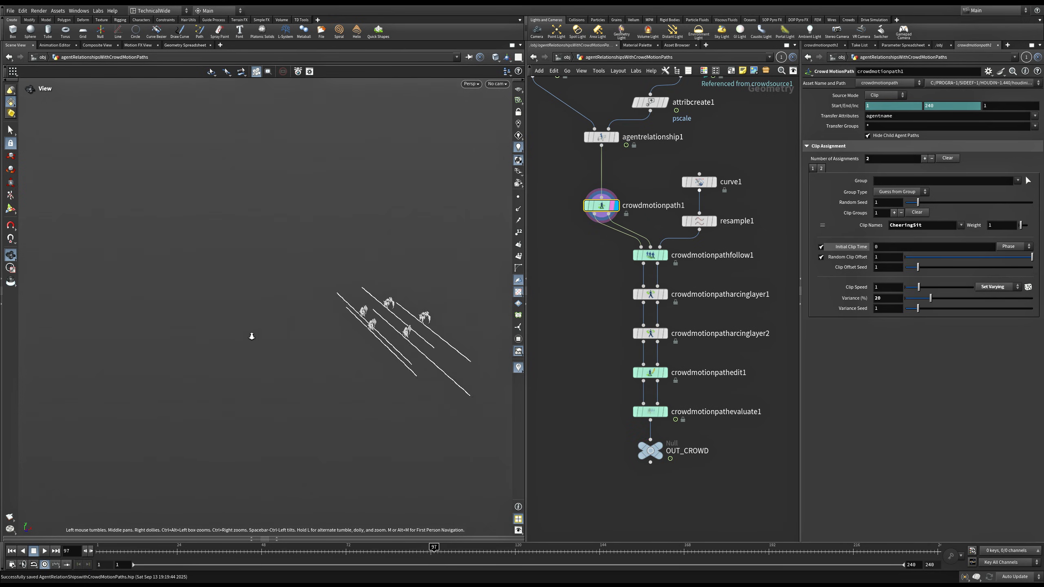
{"action": "left_click_drag", "start_coordinate": [252, 336], "coordinate": [215, 418]}
{"action": "right_click_drag", "start_coordinate": [215, 418], "coordinate": [481, 331]}
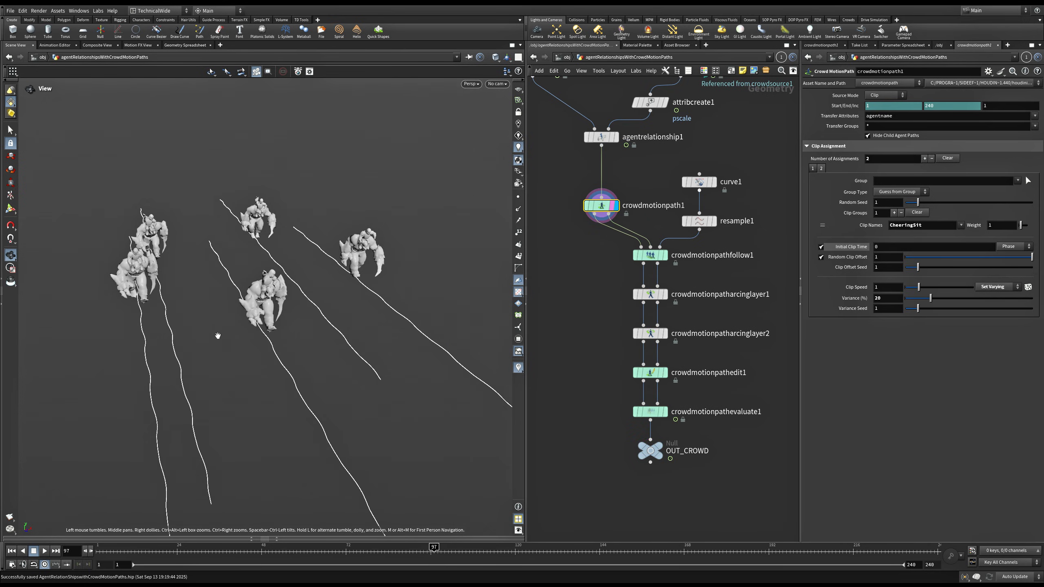
{"action": "left_click_drag", "start_coordinate": [217, 336], "coordinate": [304, 365]}
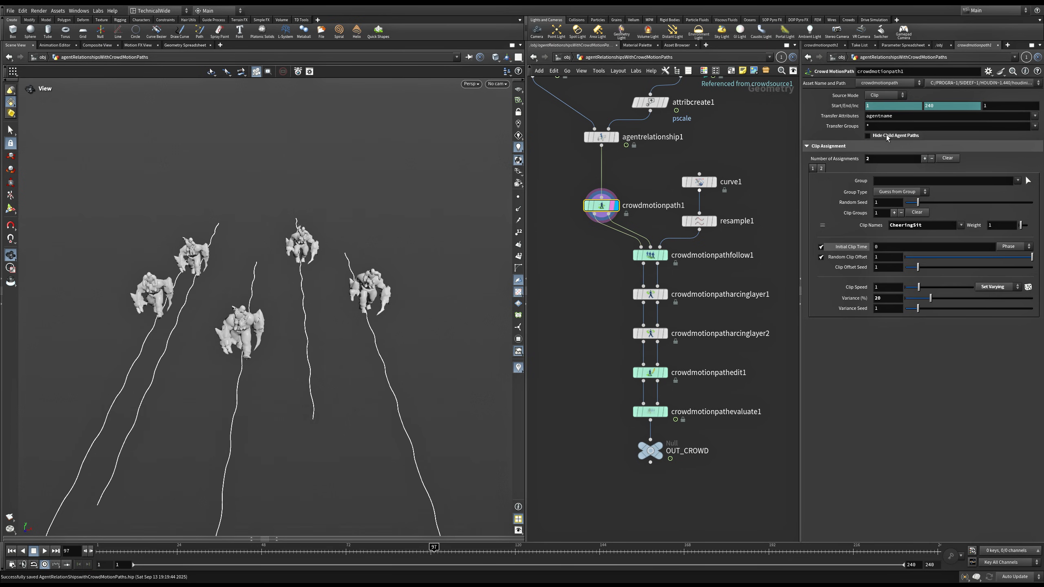
{"action": "mouse_move", "coordinate": [256, 326]}
{"action": "left_mouse_down"}
{"action": "mouse_move", "coordinate": [279, 302]}
{"action": "mouse_move", "coordinate": [266, 299]}
{"action": "mouse_move", "coordinate": [318, 321]}
{"action": "mouse_move", "coordinate": [272, 331]}
{"action": "left_mouse_up"}
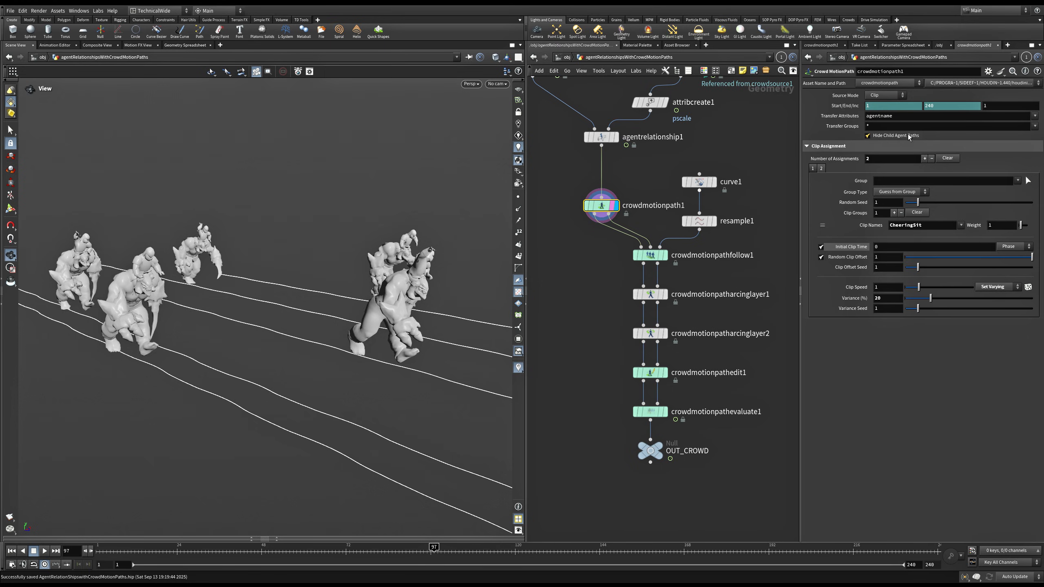
Step: Review the parameters of the downstream motion path nodes, from crowdmotionpathfollow1 through both arcing layers and the edit node to crowdmotionpathevaluate1
{"action": "left_click", "coordinate": [654, 255]}
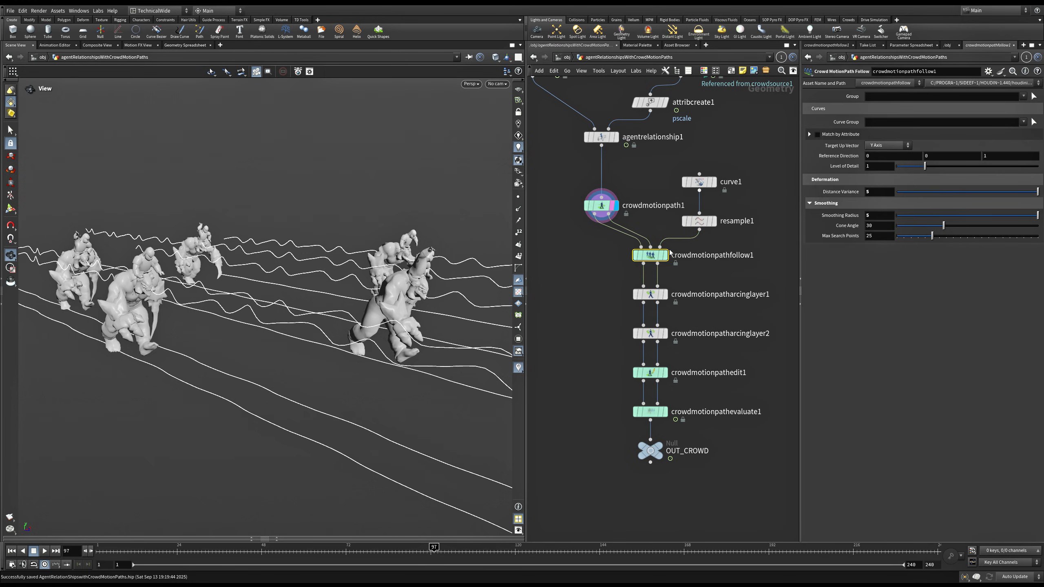
{"action": "left_click_drag", "start_coordinate": [598, 296], "coordinate": [685, 281]}
{"action": "left_click_drag", "start_coordinate": [594, 334], "coordinate": [679, 340]}
{"action": "left_click_drag", "start_coordinate": [609, 374], "coordinate": [737, 361]}
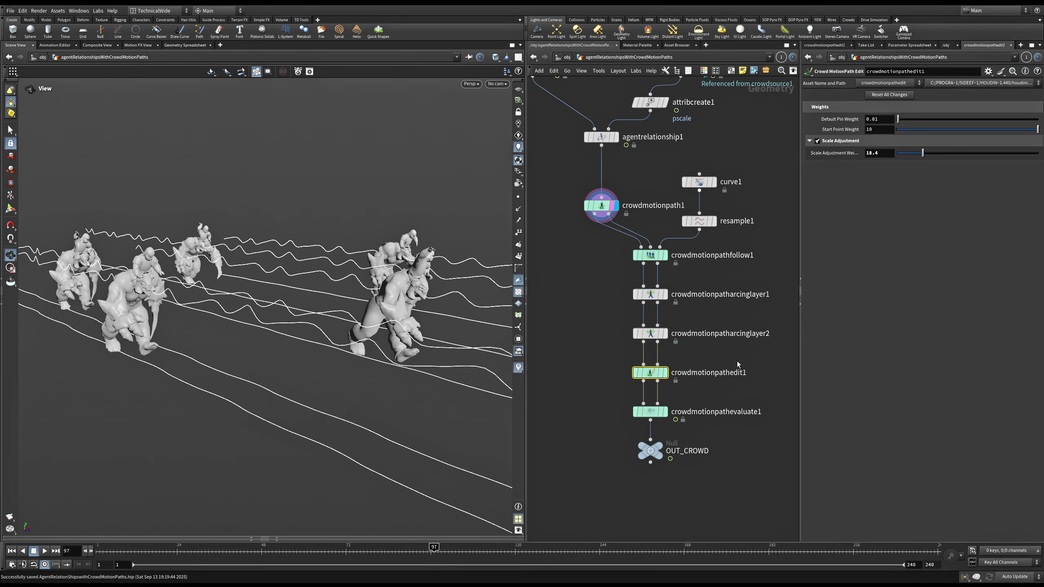
{"action": "left_click_drag", "start_coordinate": [608, 424], "coordinate": [698, 404]}
Step: Display the OUT_CROWD null again and move the timeline to frame 108
{"action": "mouse_move", "coordinate": [658, 452]}
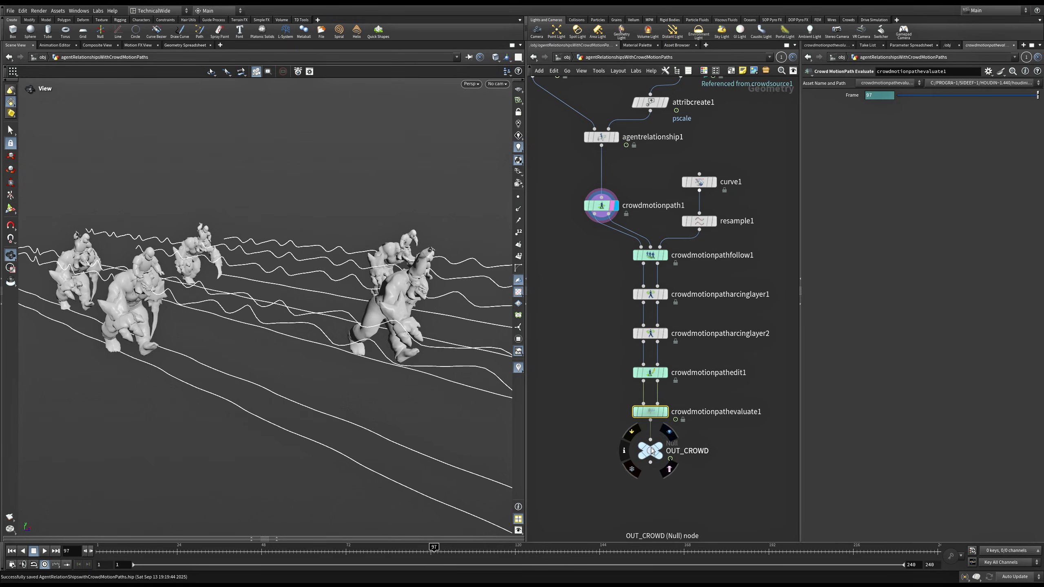
{"action": "left_click", "coordinate": [669, 432]}
{"action": "left_click", "coordinate": [650, 454]}
{"action": "right_click_drag", "start_coordinate": [256, 304], "coordinate": [77, 322]}
{"action": "left_click_drag", "start_coordinate": [78, 322], "coordinate": [353, 317]}
{"action": "left_click_drag", "start_coordinate": [434, 551], "coordinate": [473, 555]}
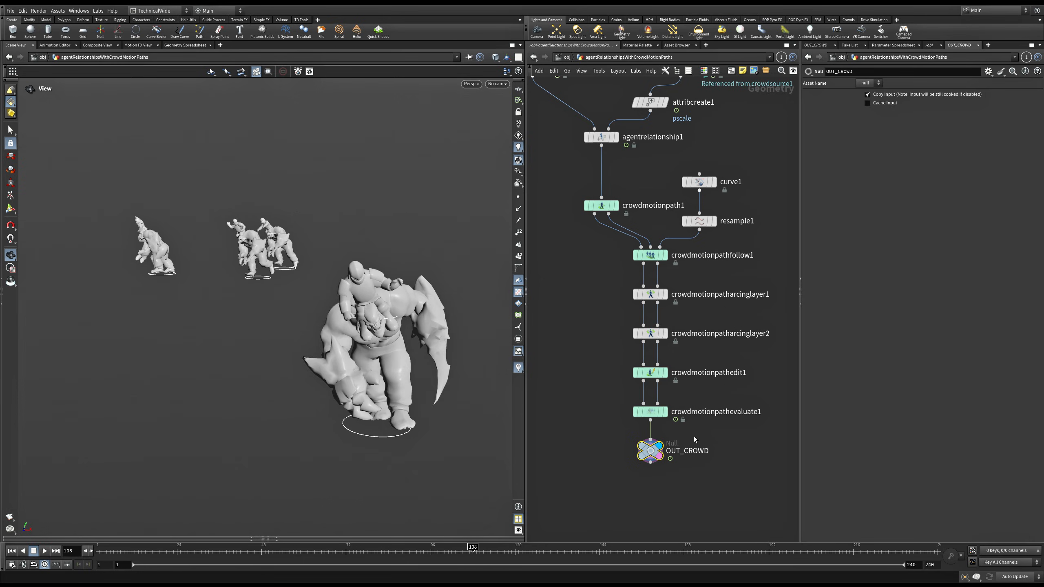
Step: Copy the OUT_CROWD null and paste its path, /obj/agentRelationshipsWithCrowdMotionPaths/OUT_CROWD, as the SOP Path of sopcrowdimport1 in the stage network
{"action": "key", "text": "ctrl+c"}
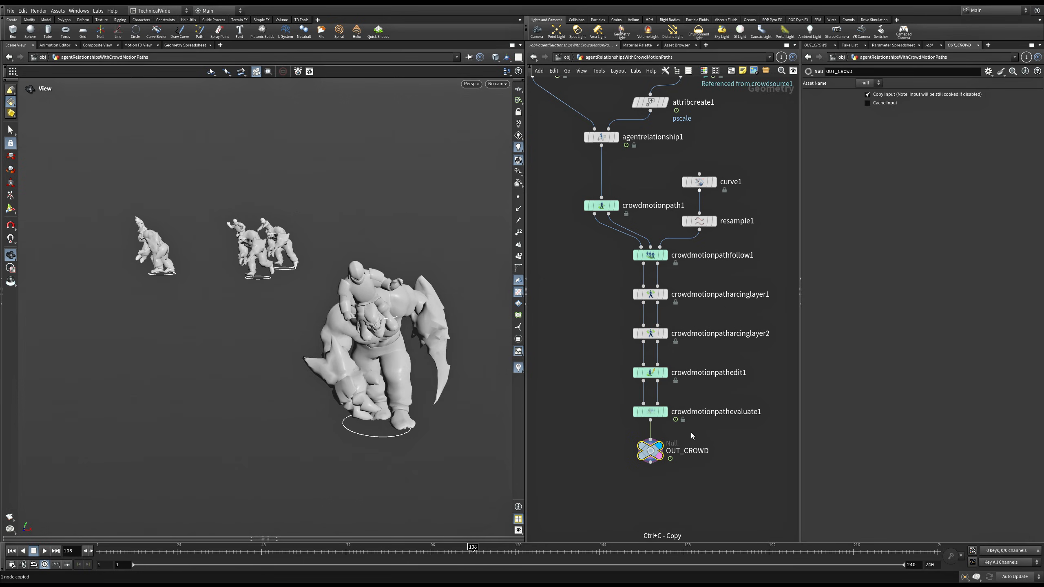
{"action": "left_click", "coordinate": [566, 57]}
{"action": "left_click", "coordinate": [567, 57]}
{"action": "left_click", "coordinate": [597, 127]}
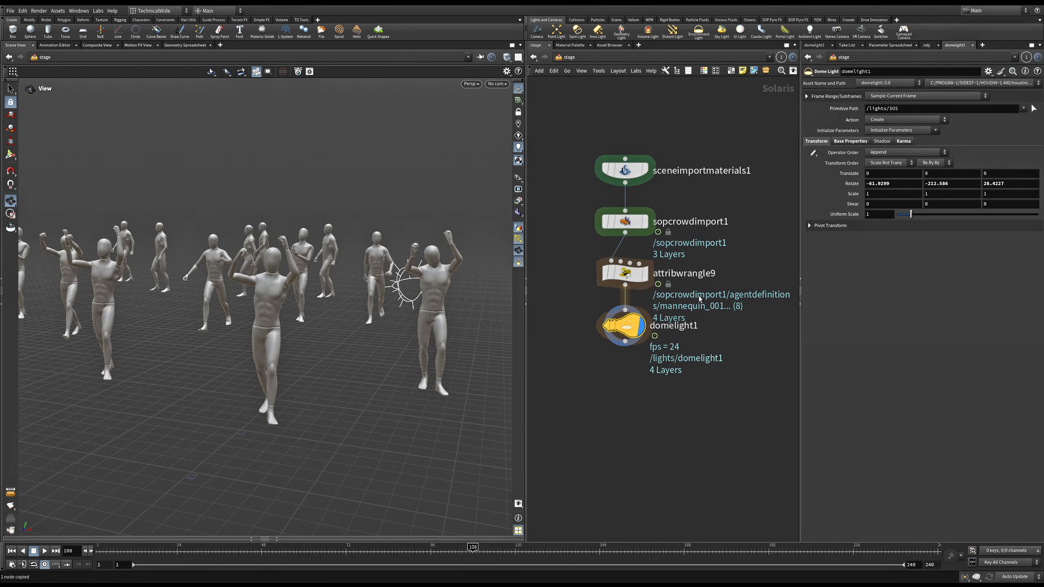
{"action": "left_click", "coordinate": [625, 221]}
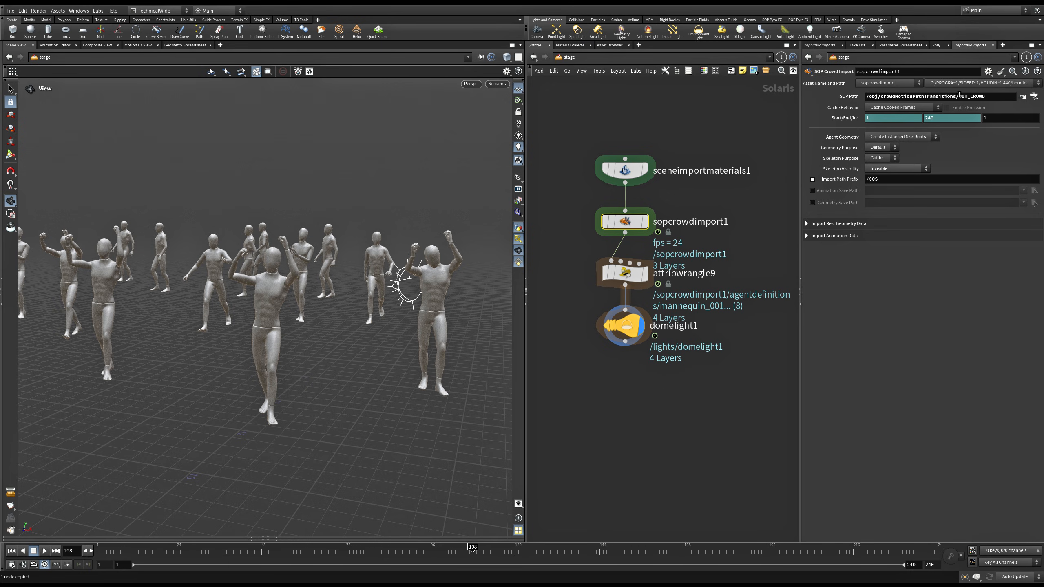
{"action": "triple_click", "coordinate": [959, 96]}
{"action": "key", "text": "ctrl+v"}
{"action": "key", "text": "Return"}
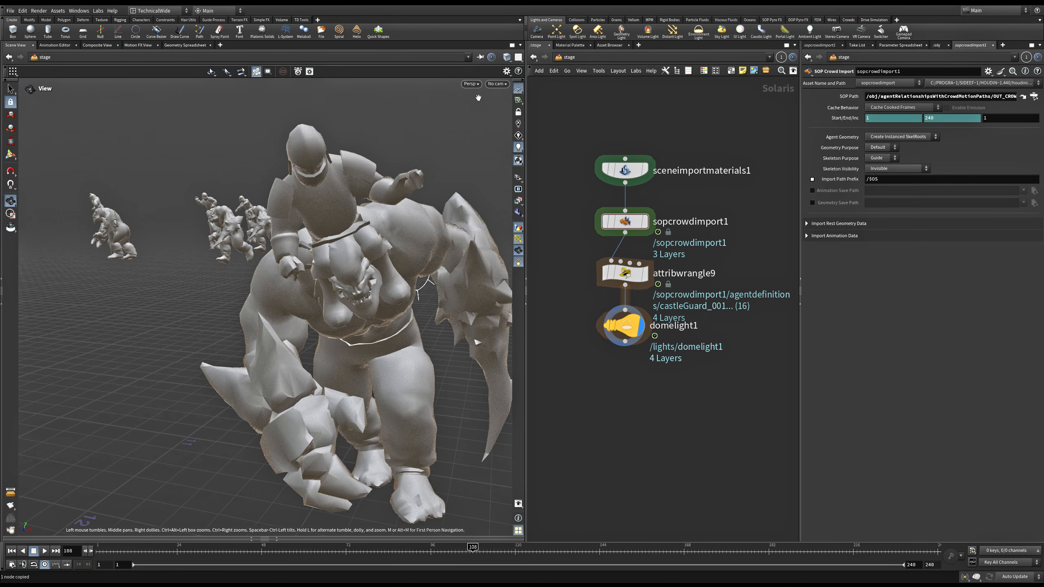
Step: Save the scene and render the imported crowd in the viewport with Karma XPU
{"action": "left_click", "coordinate": [472, 84]}
{"action": "key", "text": "ctrl+s"}
{"action": "left_click", "coordinate": [485, 131]}
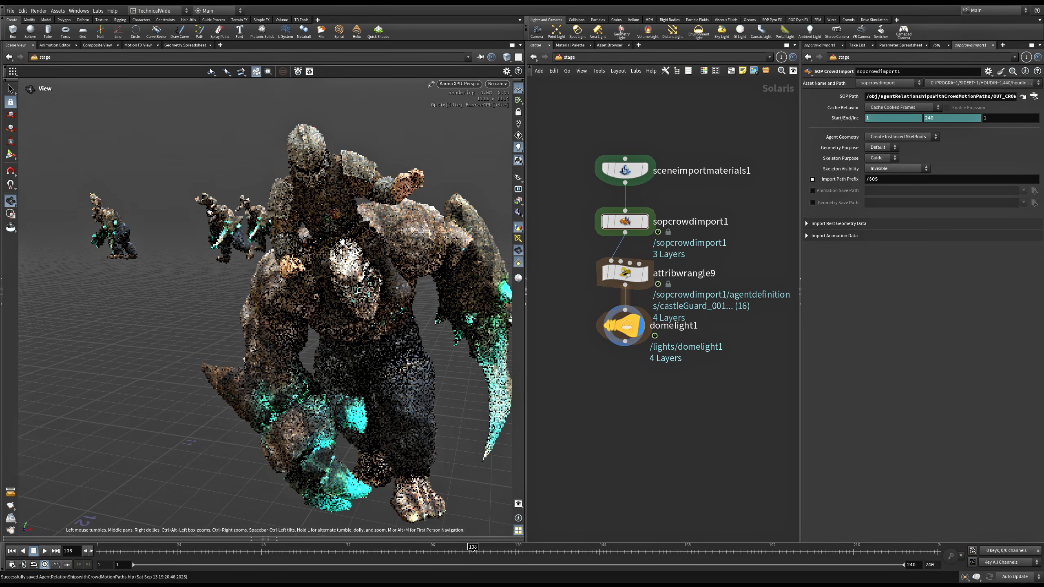
{"action": "left_click_drag", "start_coordinate": [343, 242], "coordinate": [336, 252]}
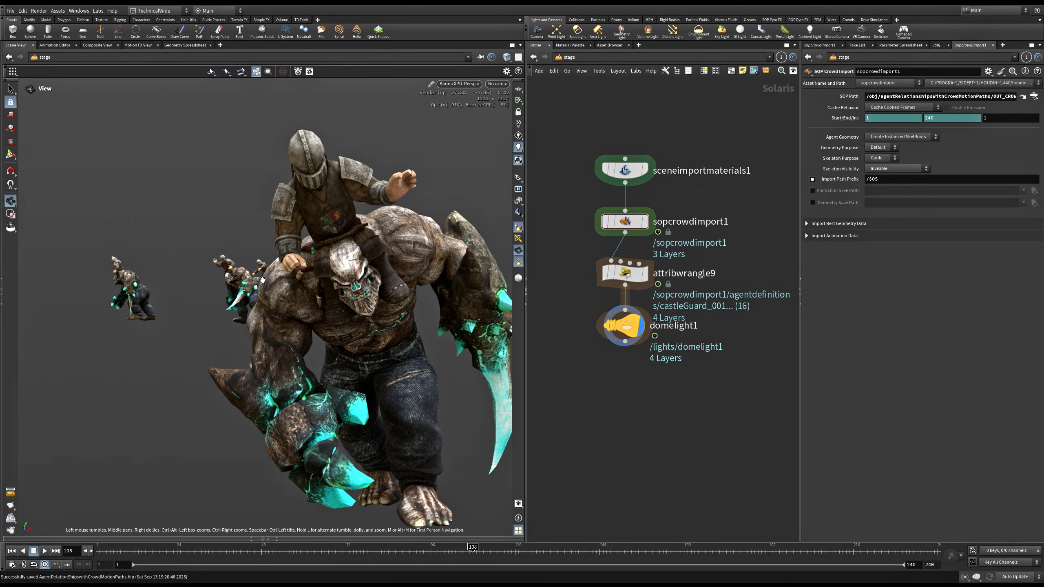
Step: Maximize the viewport, reframe the rendered guards and mutants, and save the scene
{"action": "key", "text": "ctrl+b"}
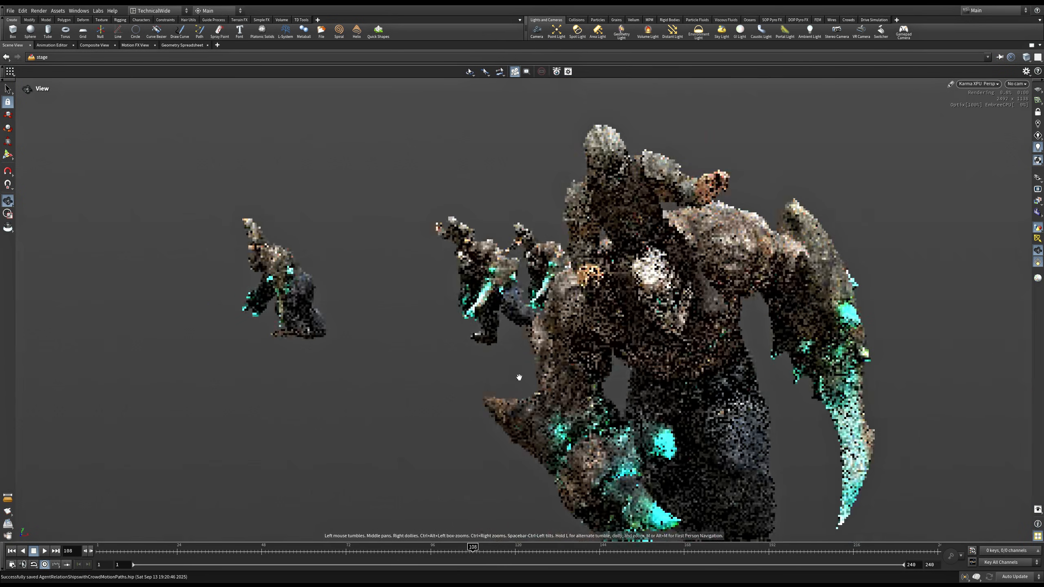
{"action": "left_click_drag", "start_coordinate": [520, 378], "coordinate": [442, 324]}
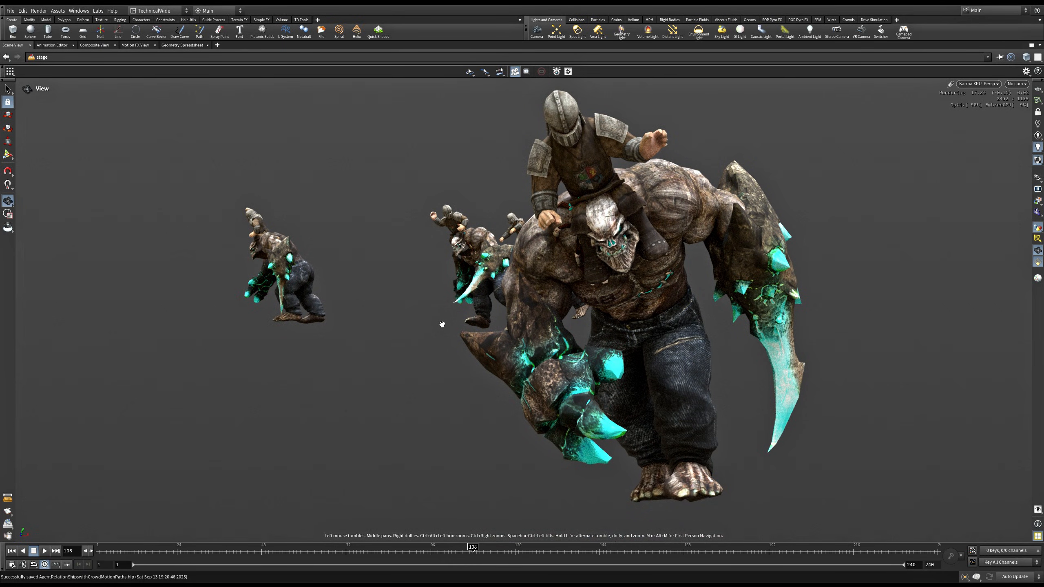
{"action": "key", "text": "ctrl+s"}
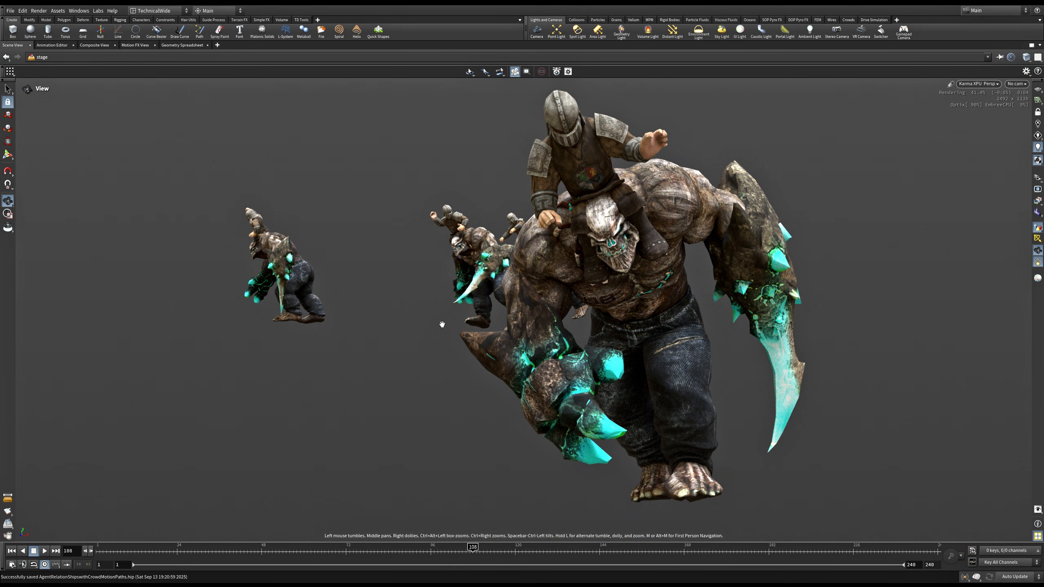